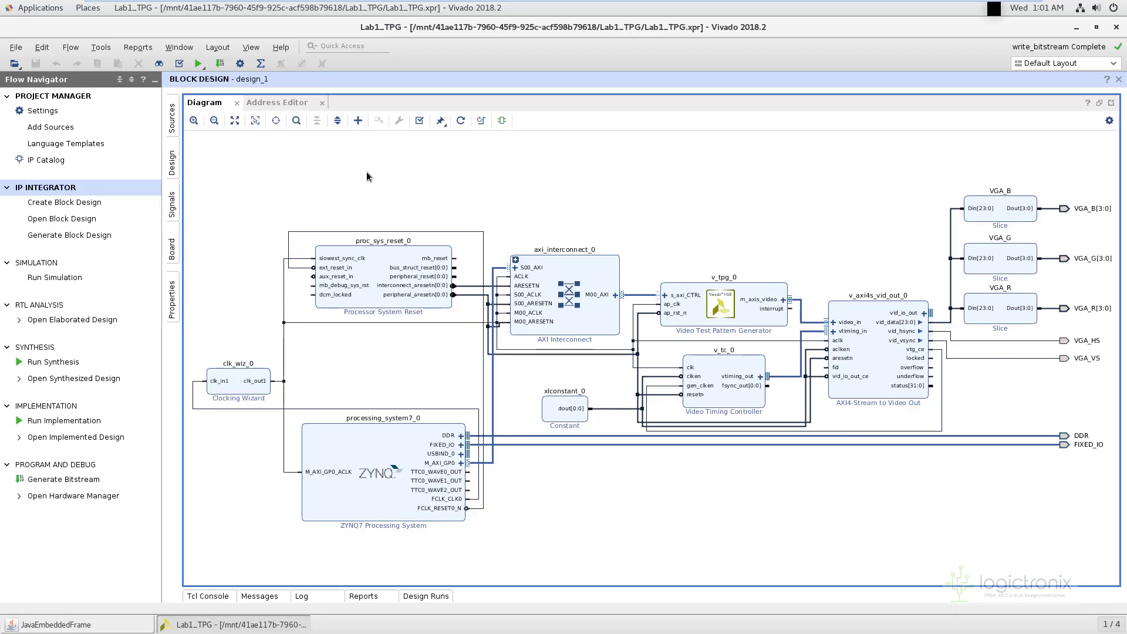
Add an AXI Video Direct Memory Access IP to the block design and place it above the Video Test Pattern Generator.
left_click(357, 121)
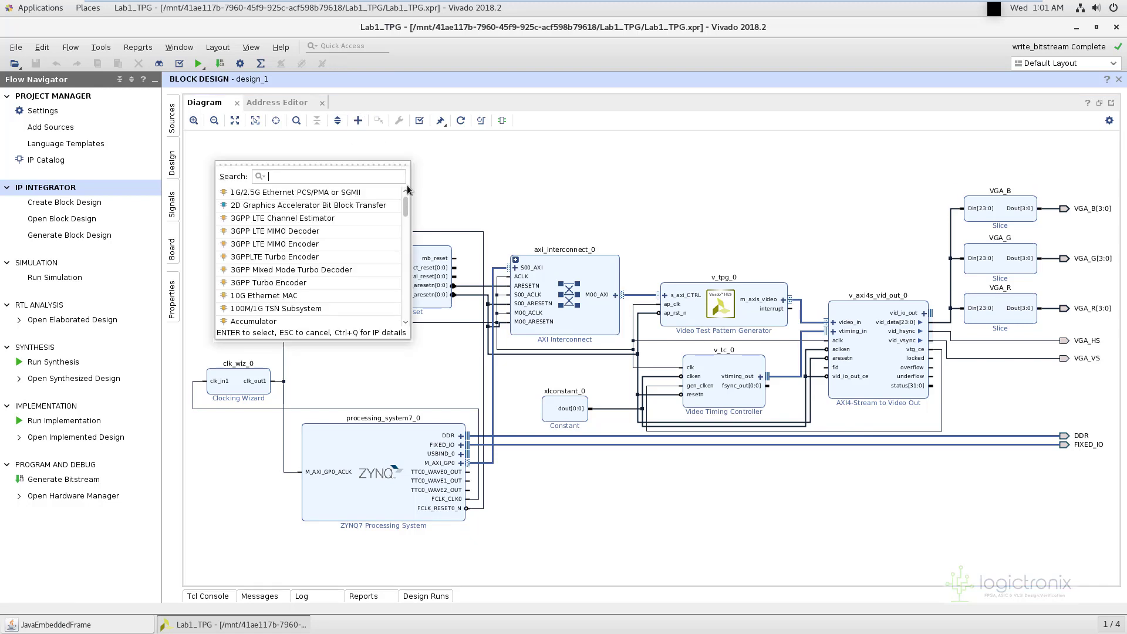
type("vdma")
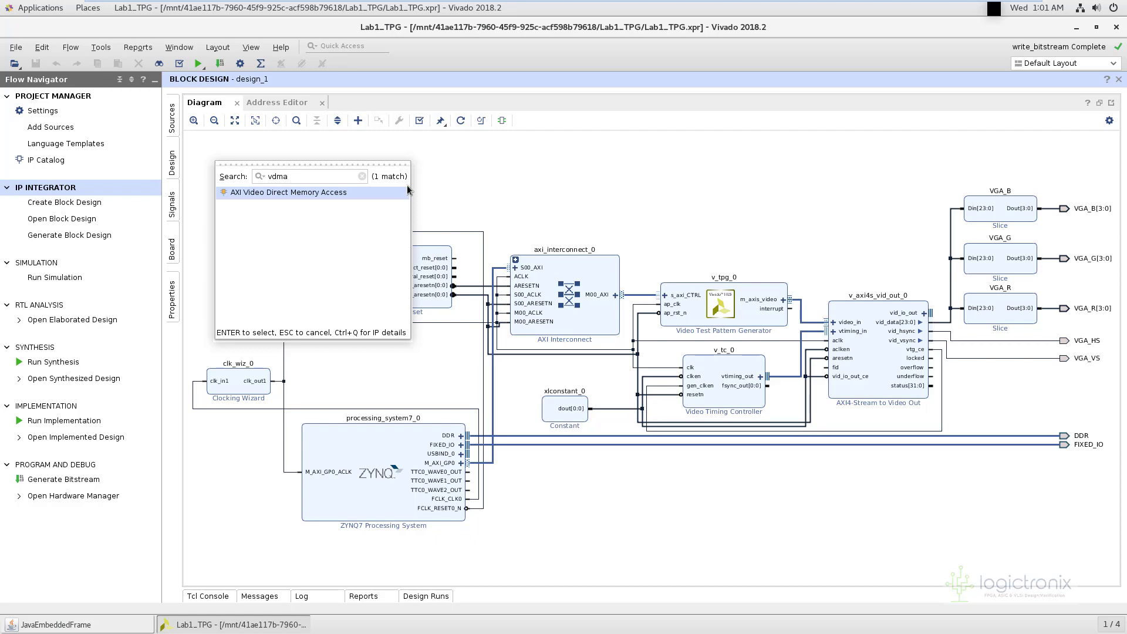
double_click(301, 194)
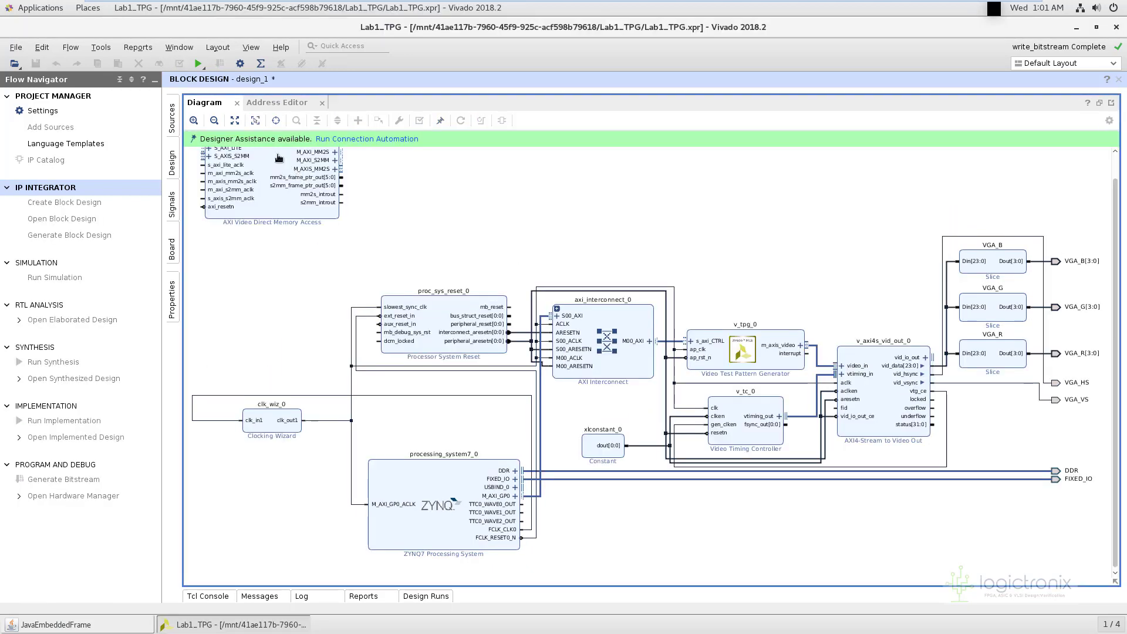
left_click_drag(278, 158, 810, 227)
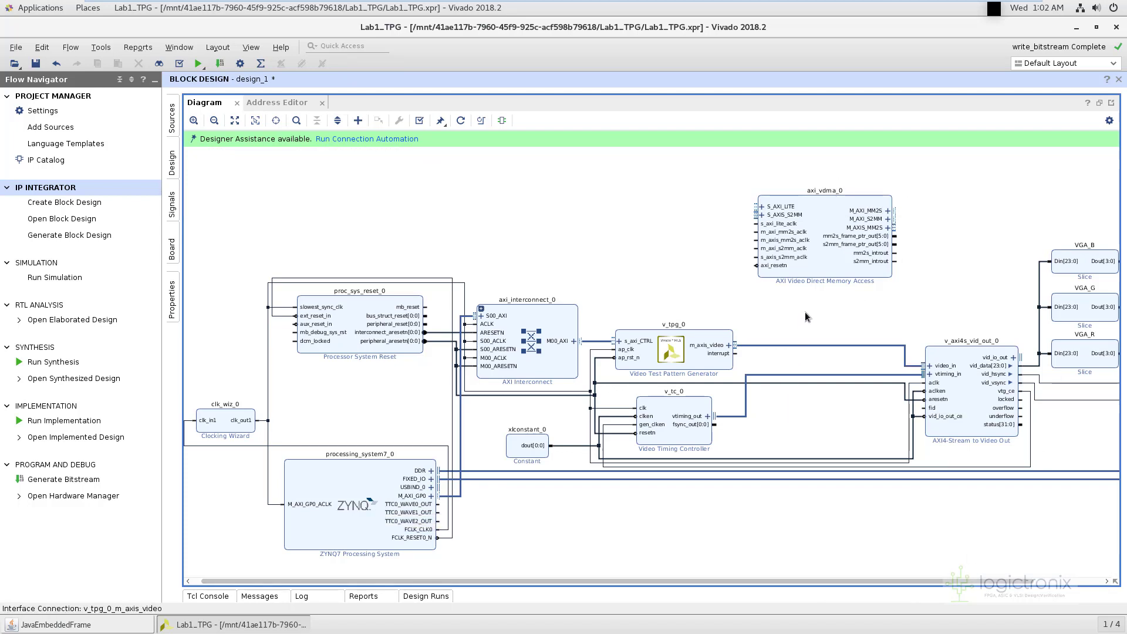
Add a second AXI Interconnect to the block design and place it beside the AXI Video Direct Memory Access block.
left_click(358, 120)
type("ax")
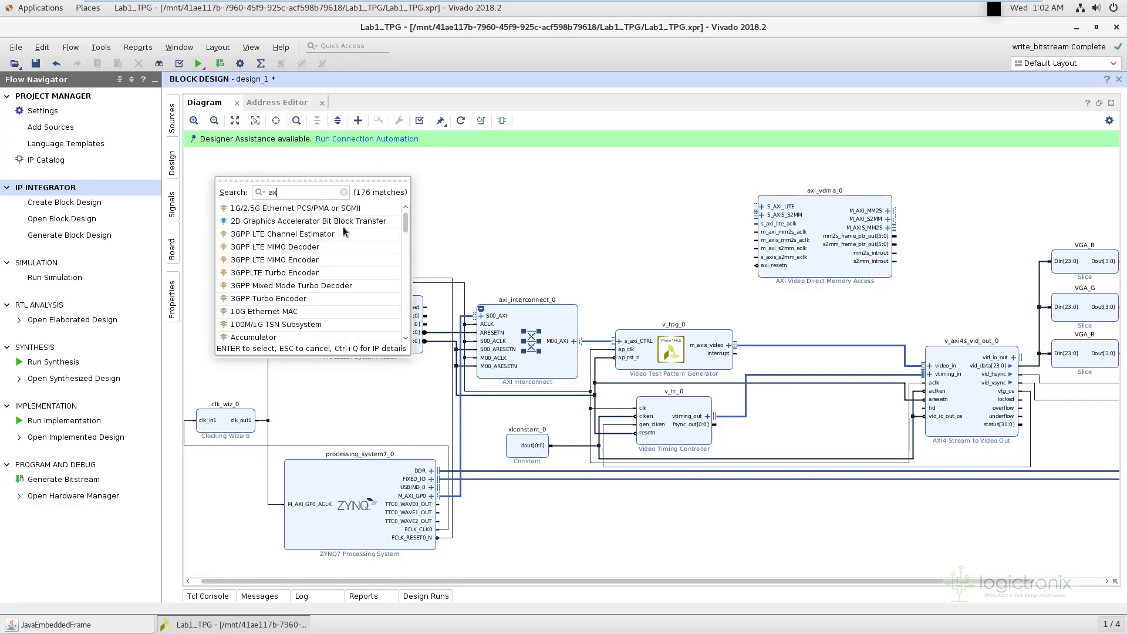
type("i inter")
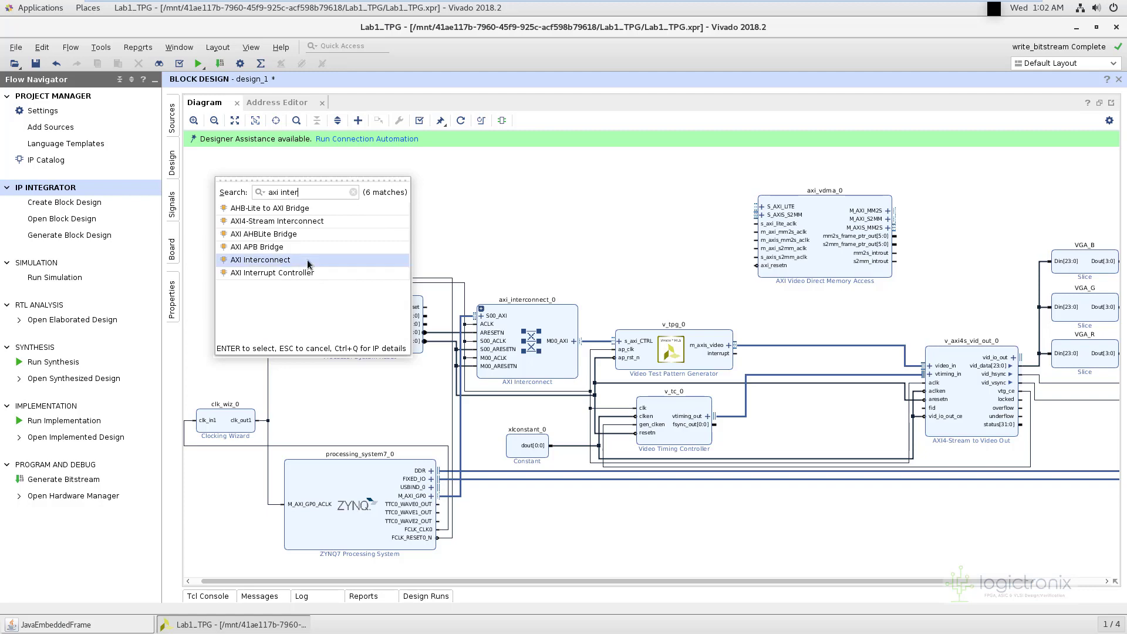
double_click(308, 260)
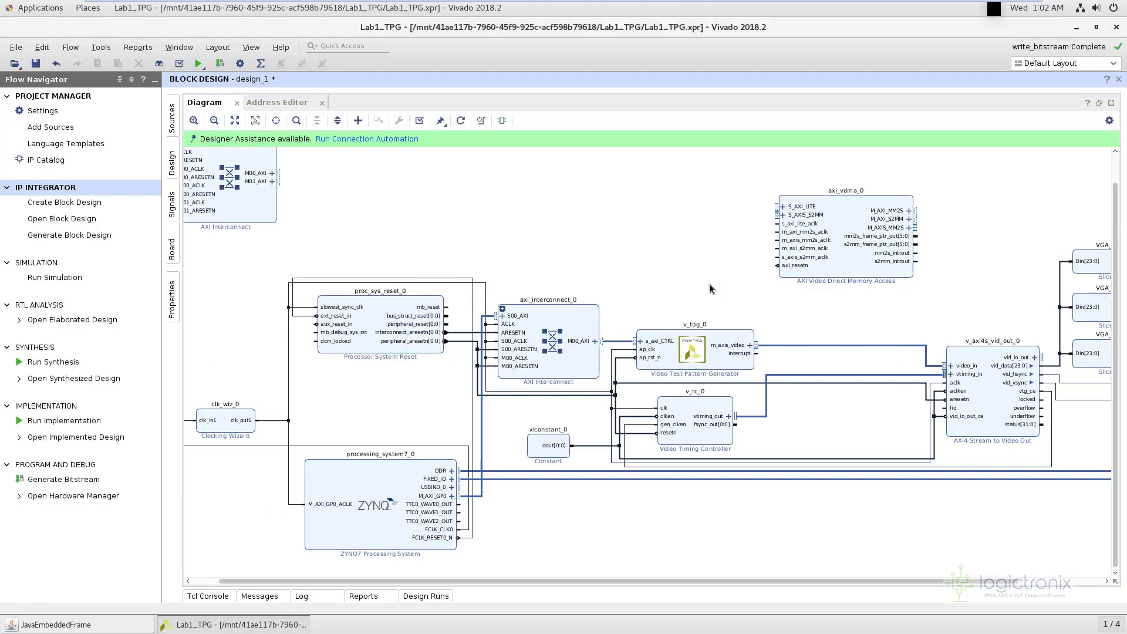
left_click_drag(246, 154, 988, 200)
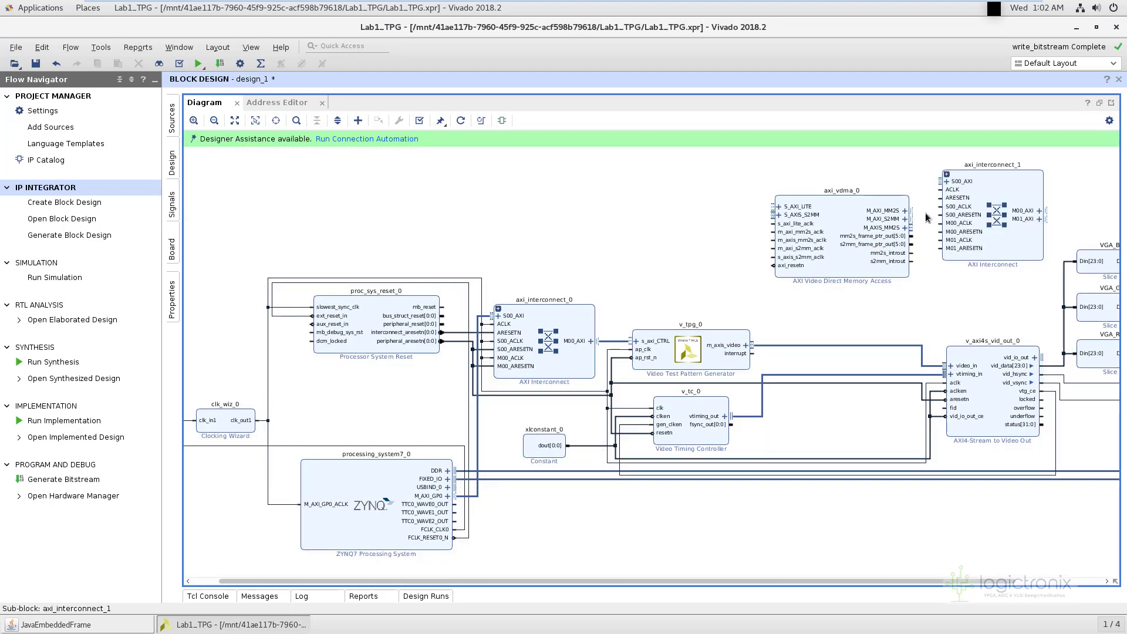
Configure axi_interconnect_1 with 2 slave interfaces and 1 master interface.
left_click(1023, 188)
double_click(1011, 182)
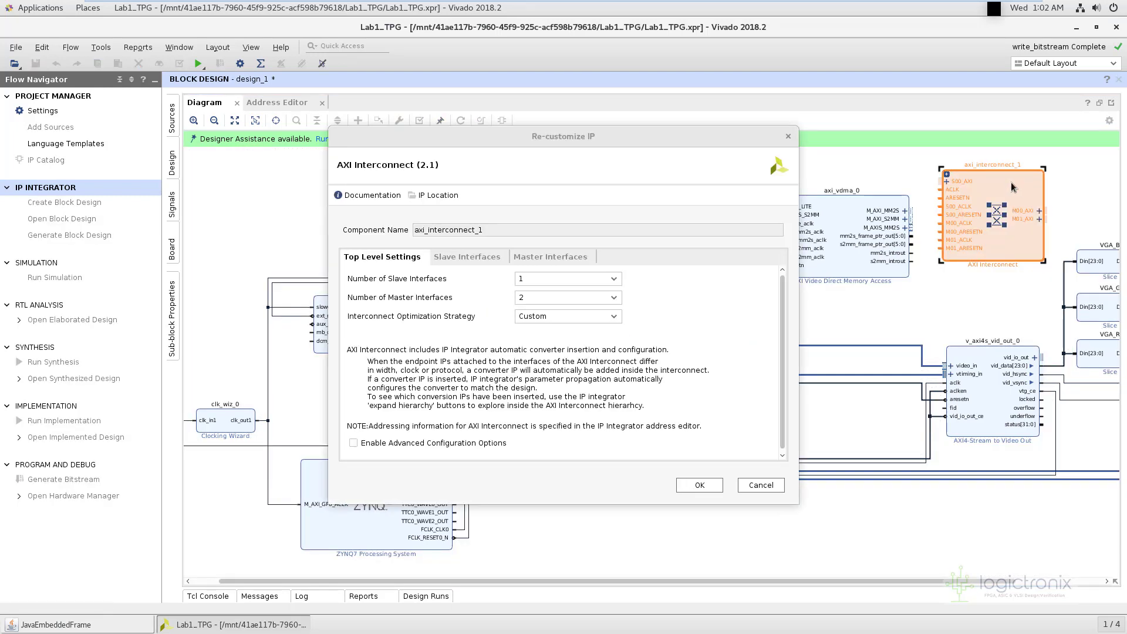
left_click(594, 297)
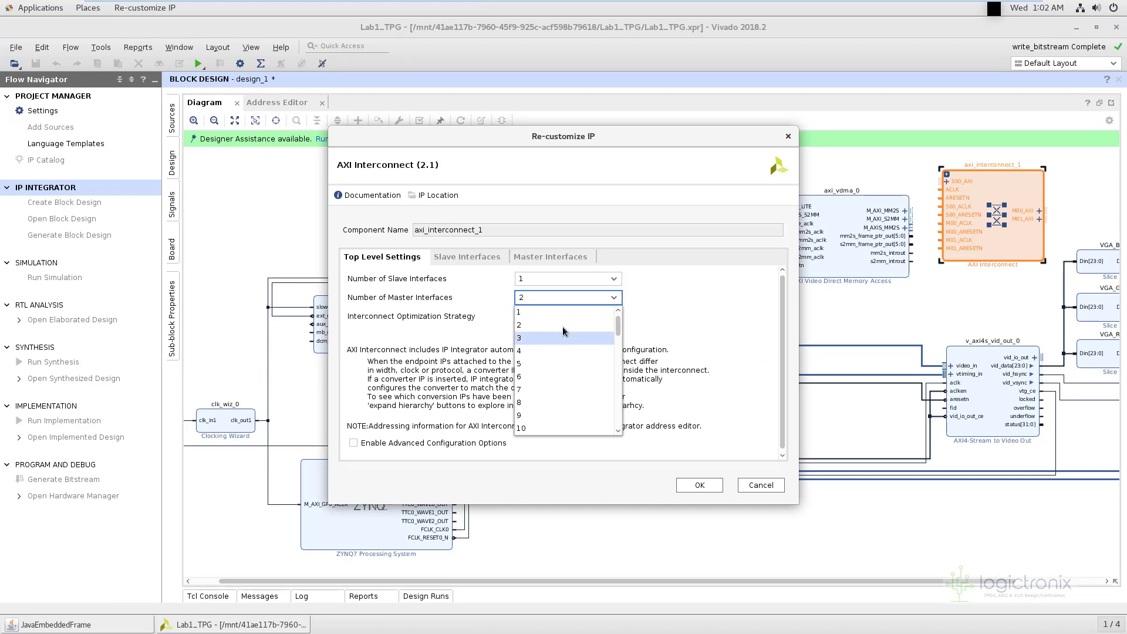
left_click(558, 310)
left_click(552, 279)
left_click(550, 307)
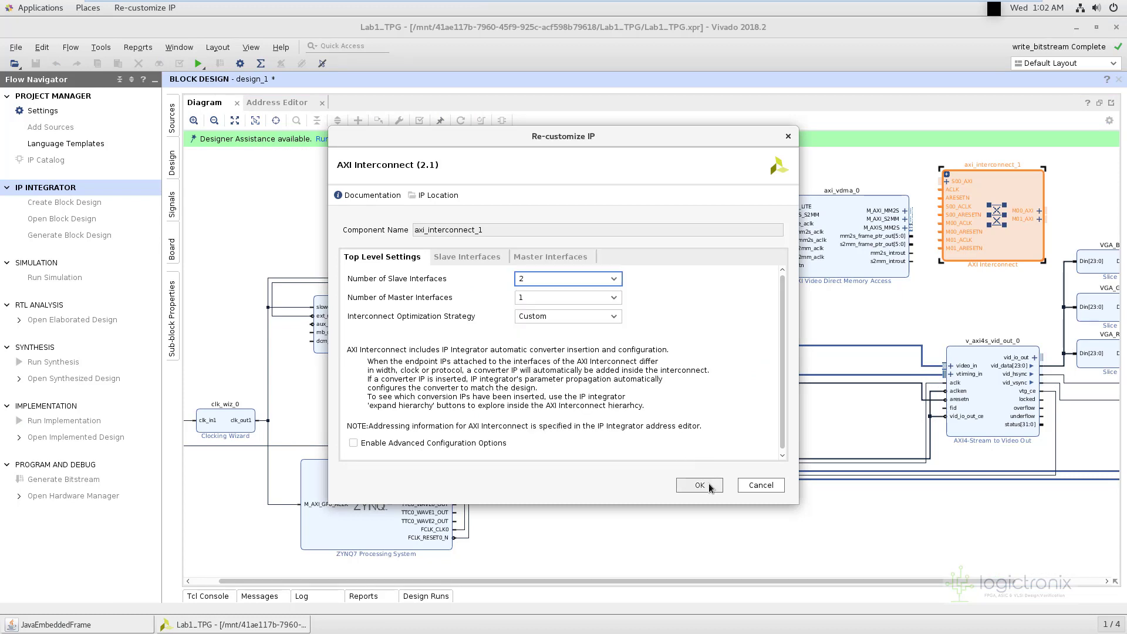
left_click(702, 485)
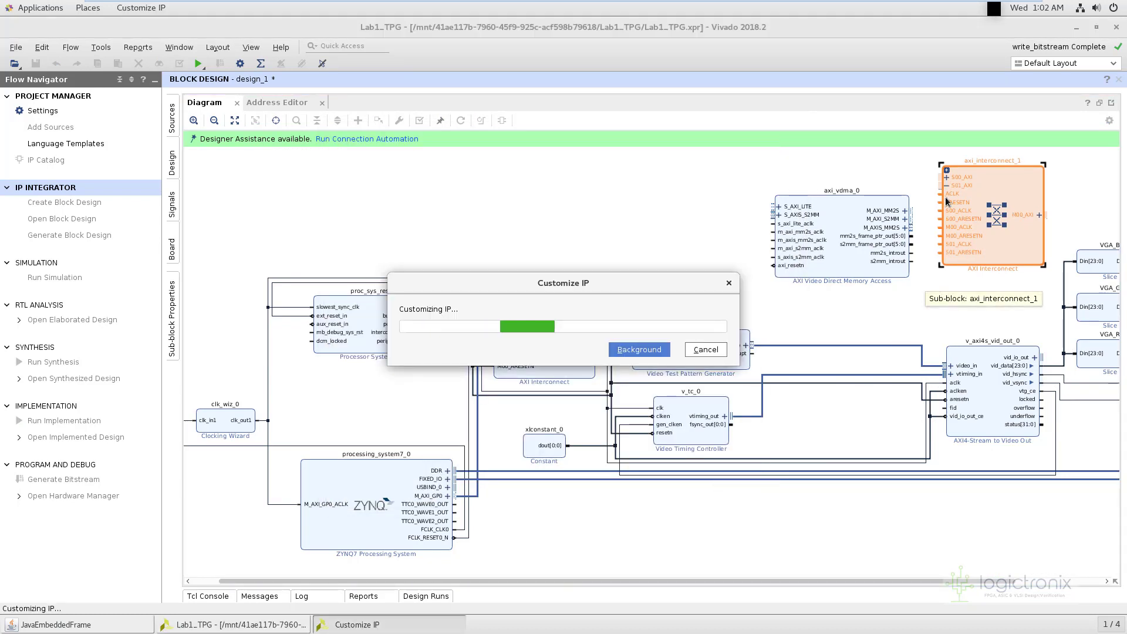
left_click(932, 326)
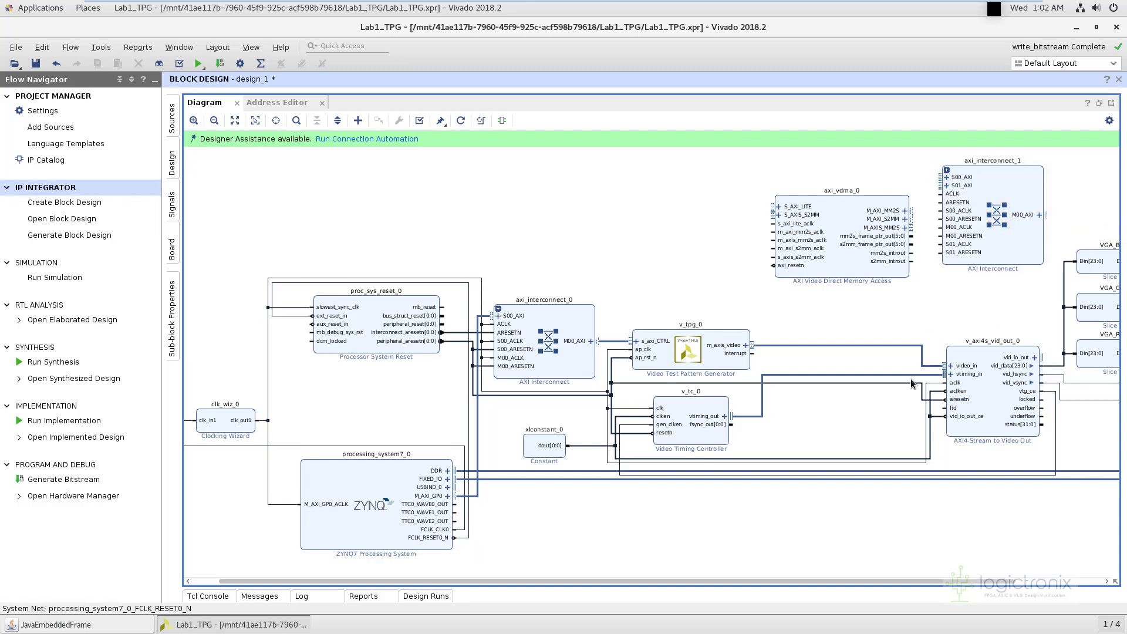
Enable the S AXI HP0 interface in the PS-PL configuration of the ZYNQ7 Processing System.
double_click(363, 482)
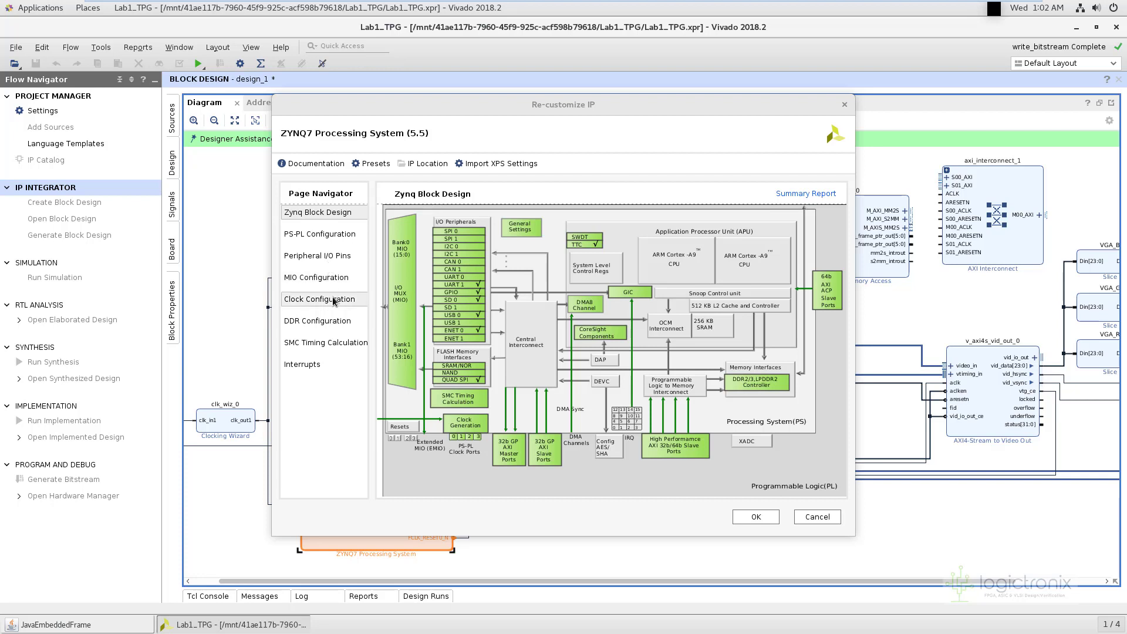
left_click(321, 236)
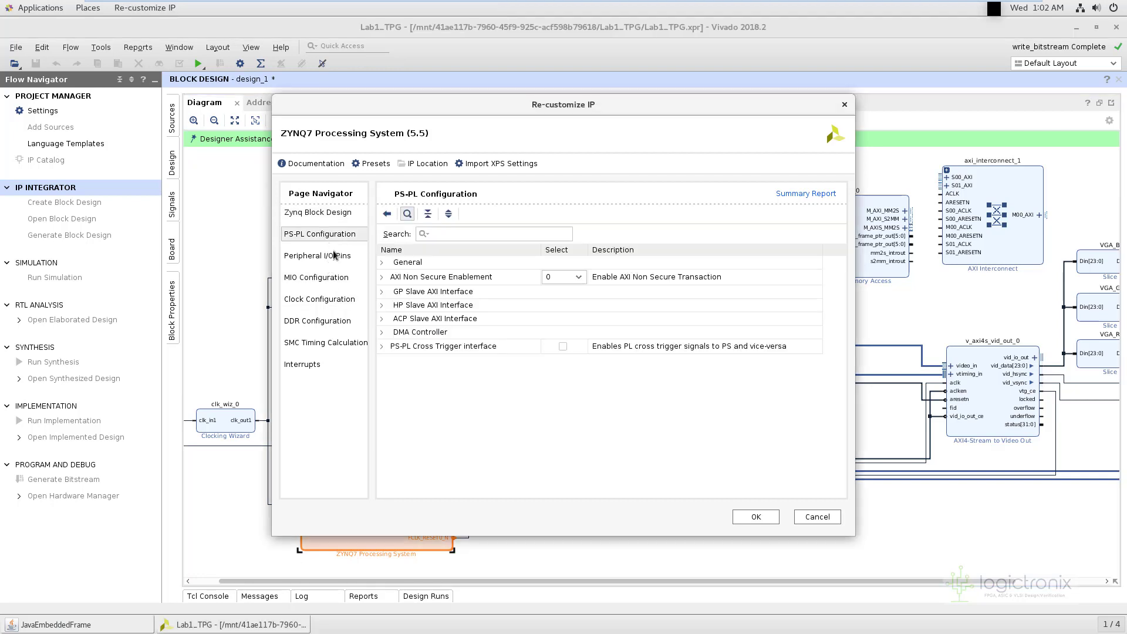
left_click(381, 305)
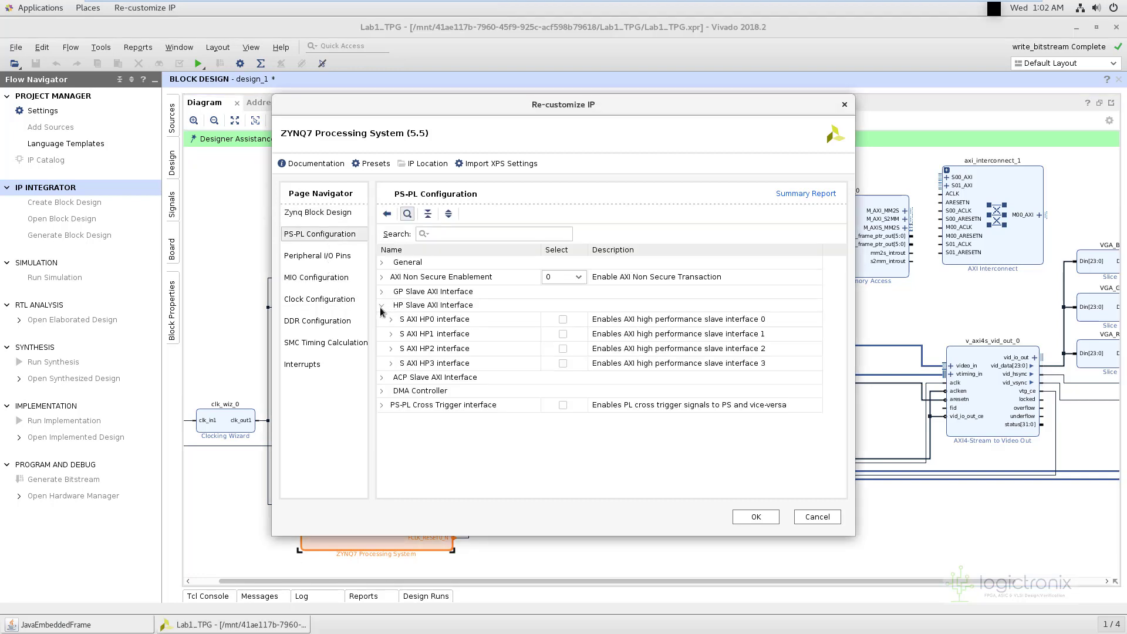
left_click(563, 318)
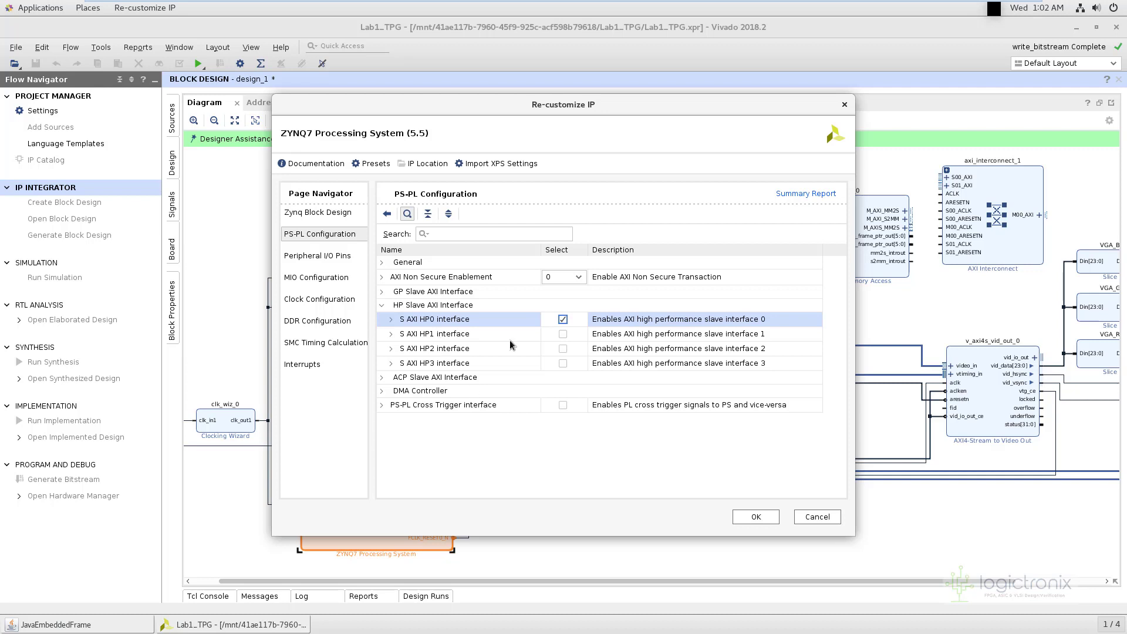
left_click(763, 518)
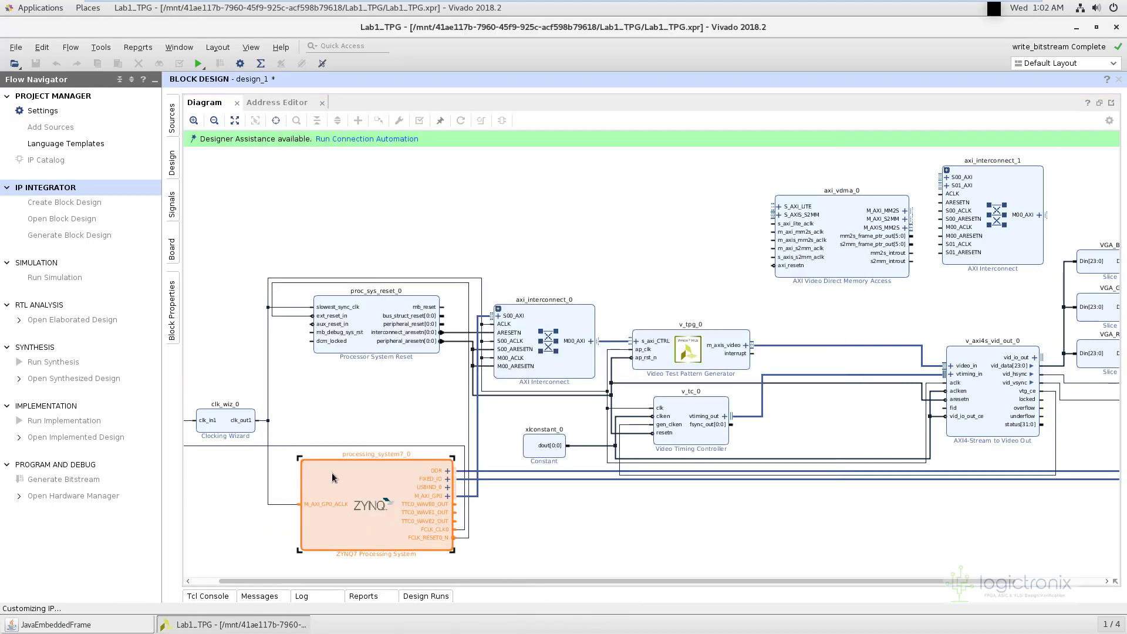
left_click(265, 535)
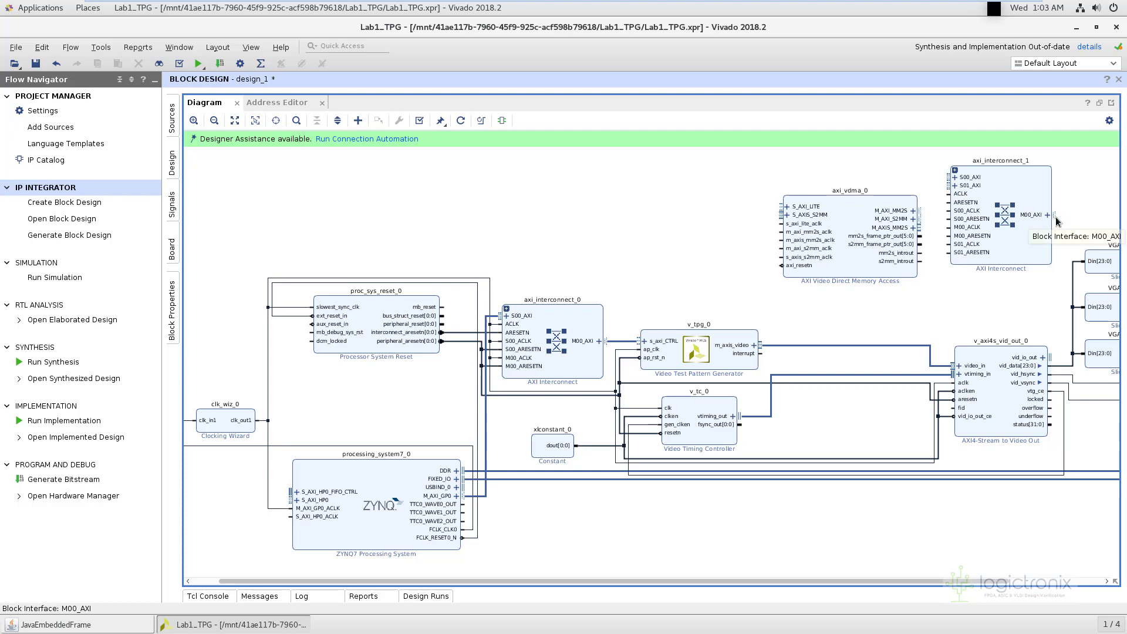
Connect axi_interconnect_1's M00_AXI to the Zynq S_AXI_HP0 port and S_AXI_HP0_ACLK to the clk_wiz_0 clk_out1 net.
left_click_drag(1054, 221, 291, 502)
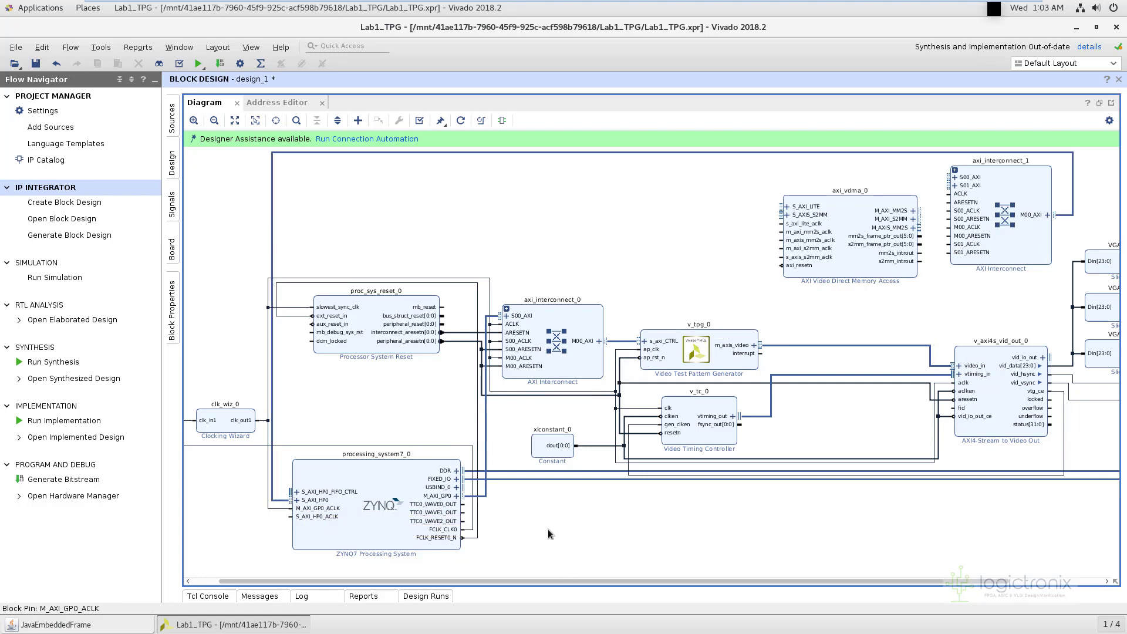
left_click(292, 517)
left_click(751, 462)
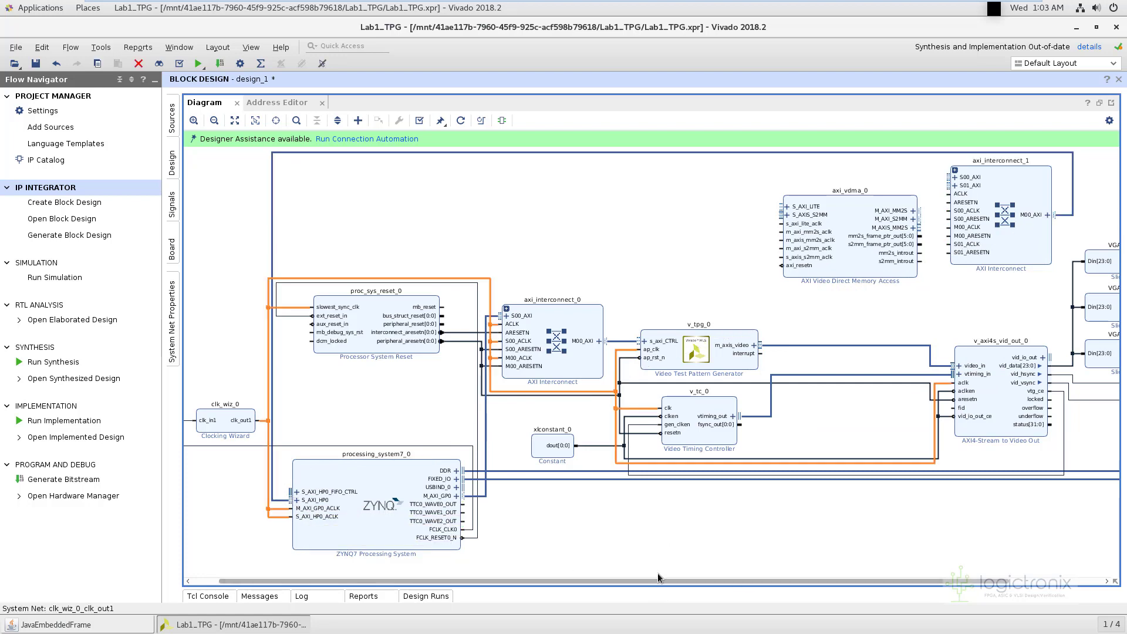
Connect the VDMA's M_AXI_MM2S to S00_AXI and M_AXI_S2MM to S01_AXI on axi_interconnect_1.
key("ctrl+0")
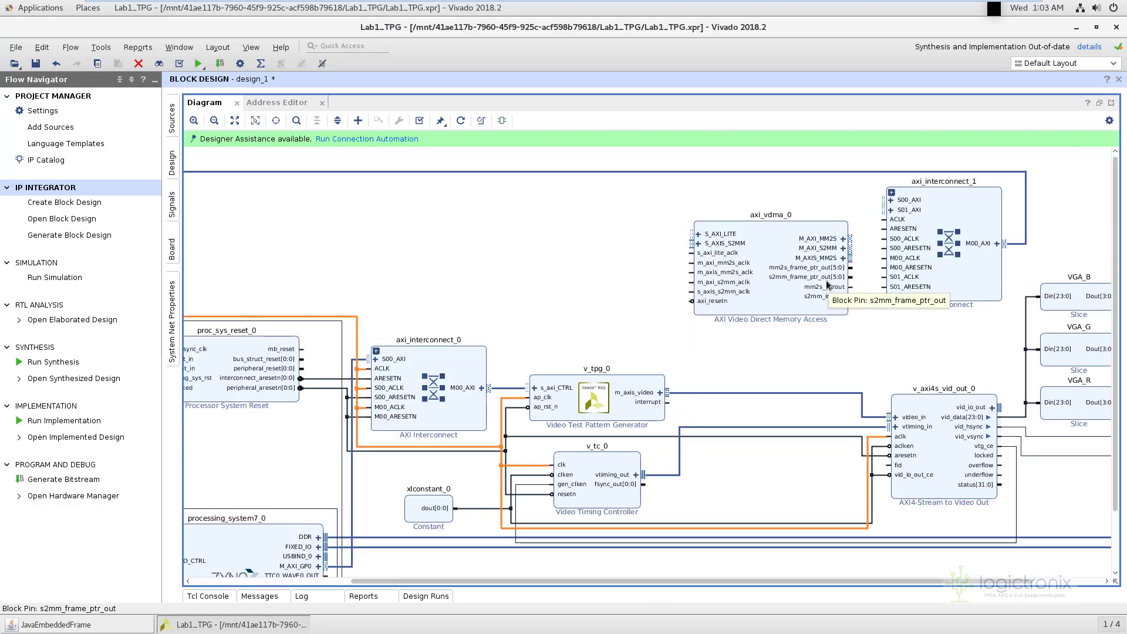
scroll(869, 357, "up", 2)
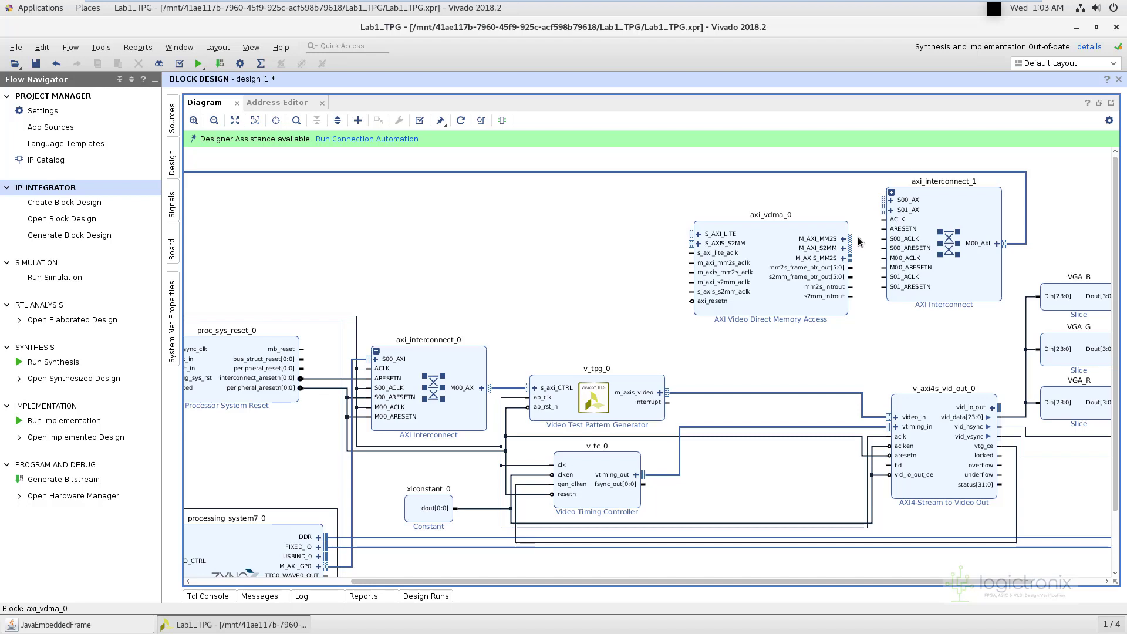
left_click_drag(855, 237, 884, 202)
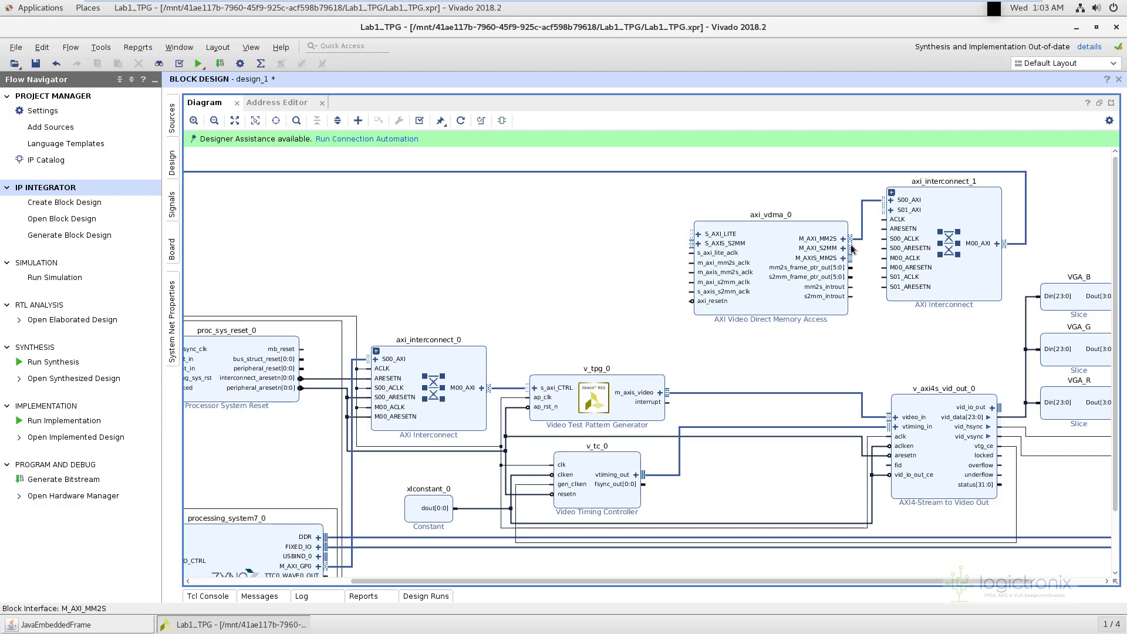
left_click_drag(853, 249, 885, 211)
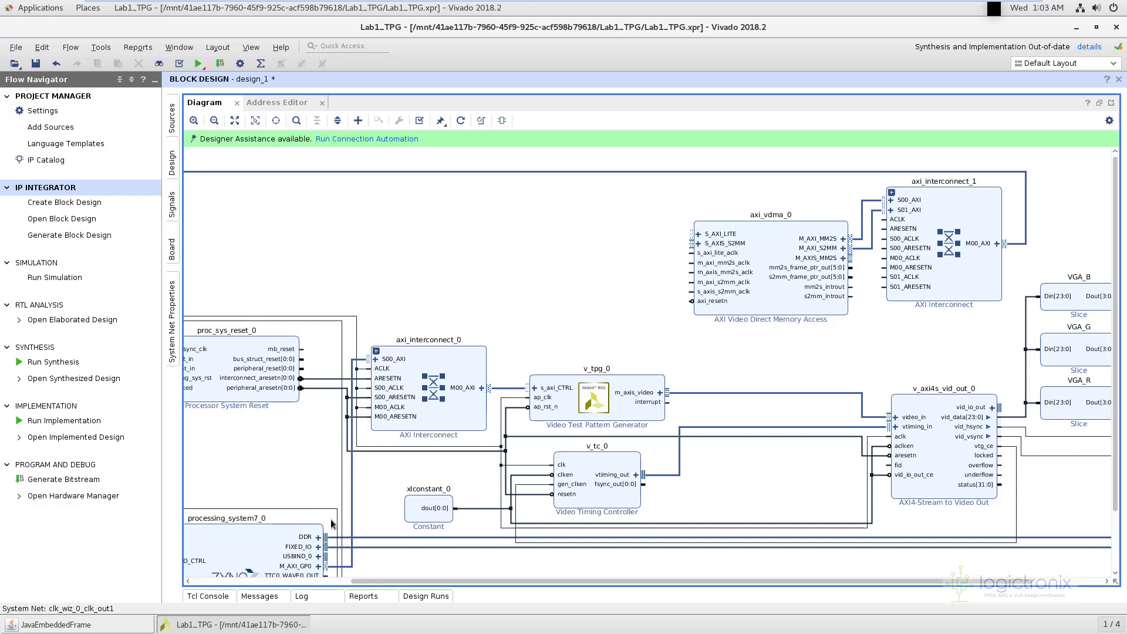
Set axi_interconnect_0 to 2 master interfaces and connect its M01_AXI port to the VDMA's S_AXI_LITE.
double_click(465, 365)
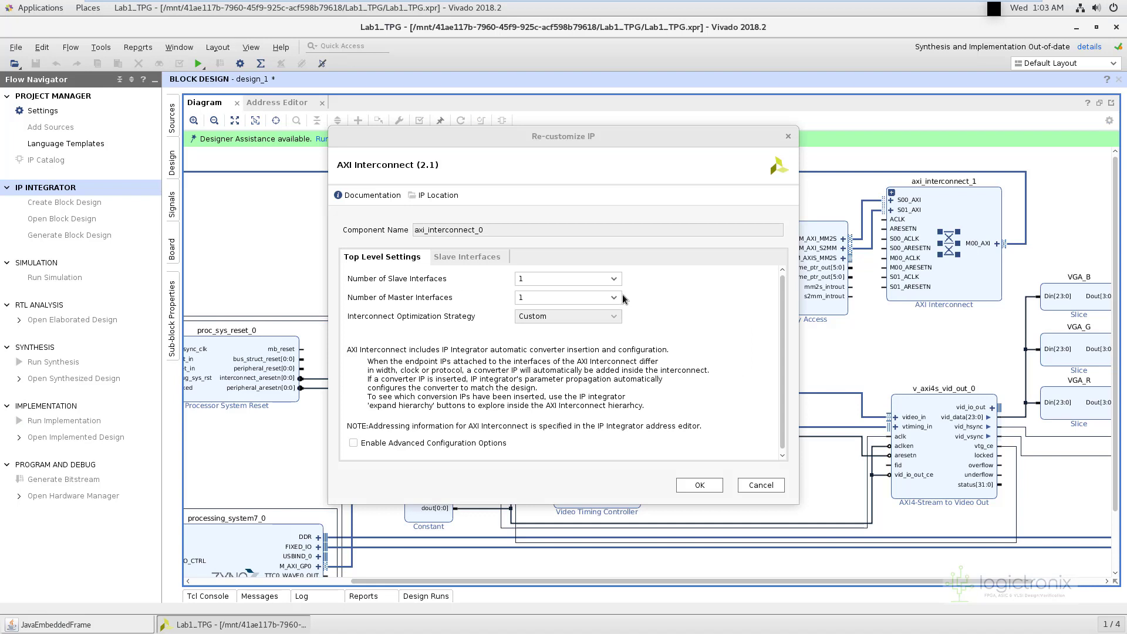
left_click(613, 298)
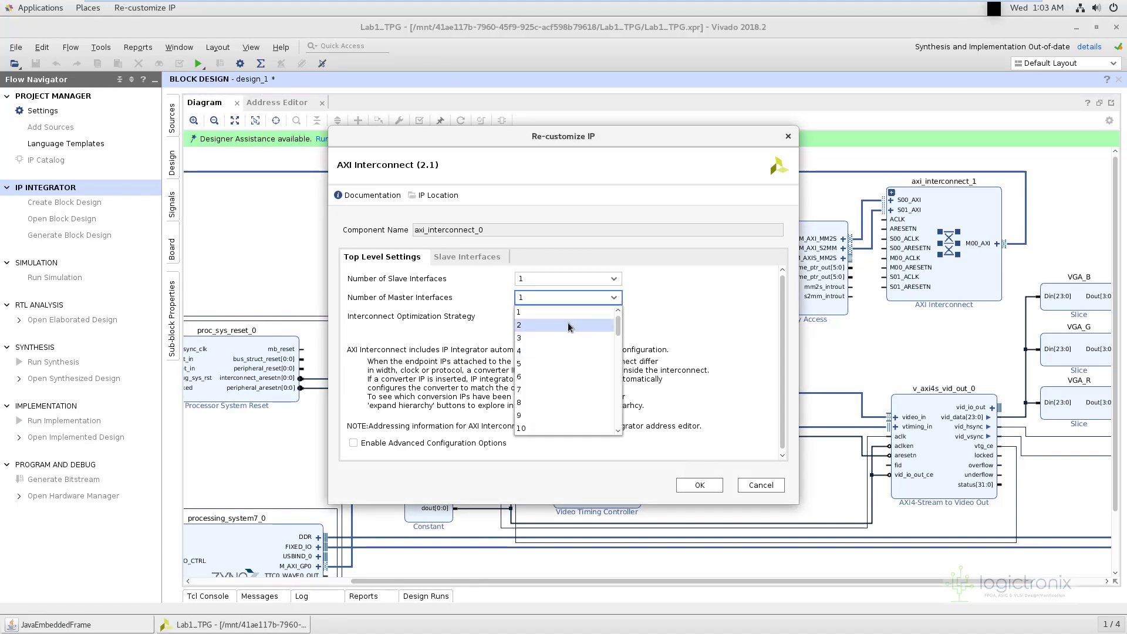
left_click(569, 326)
left_click(705, 487)
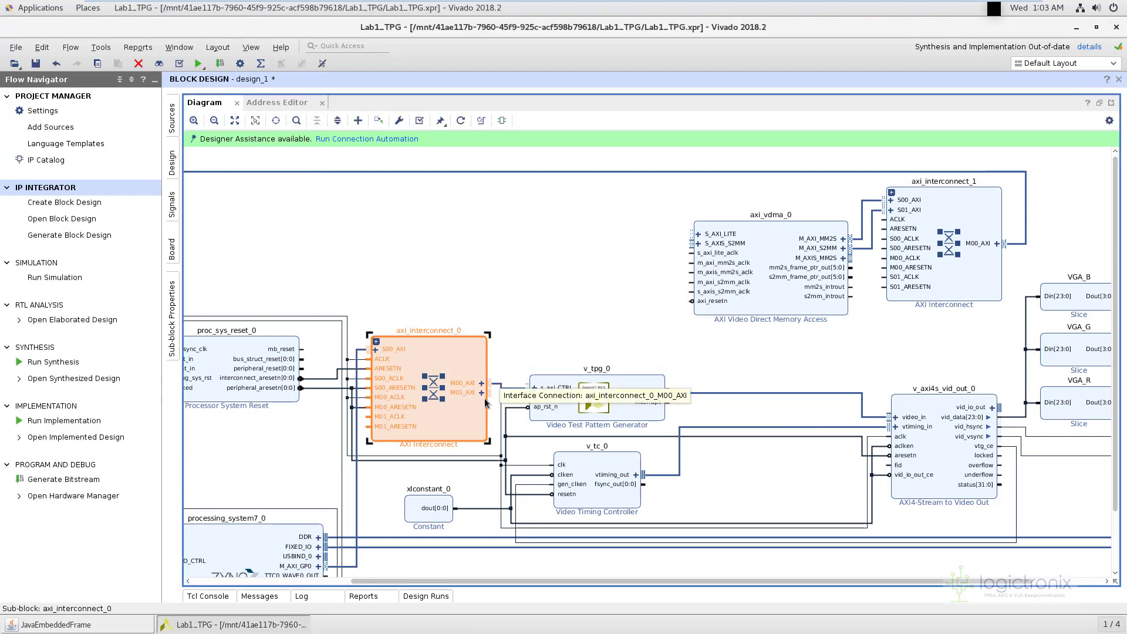
left_click(519, 376)
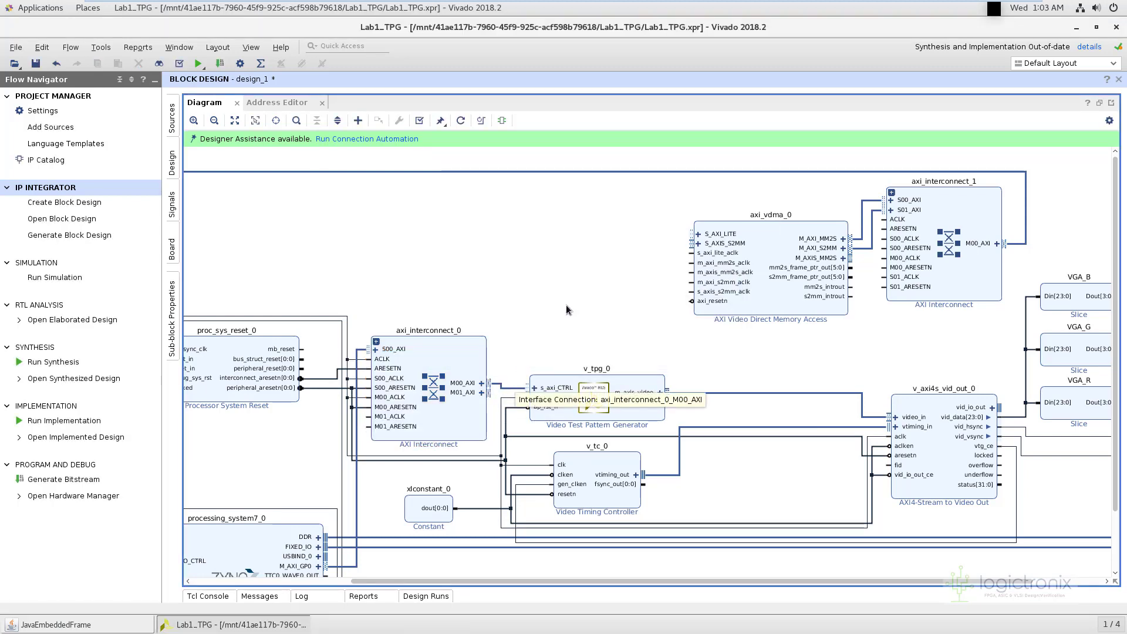
left_click_drag(489, 392, 689, 233)
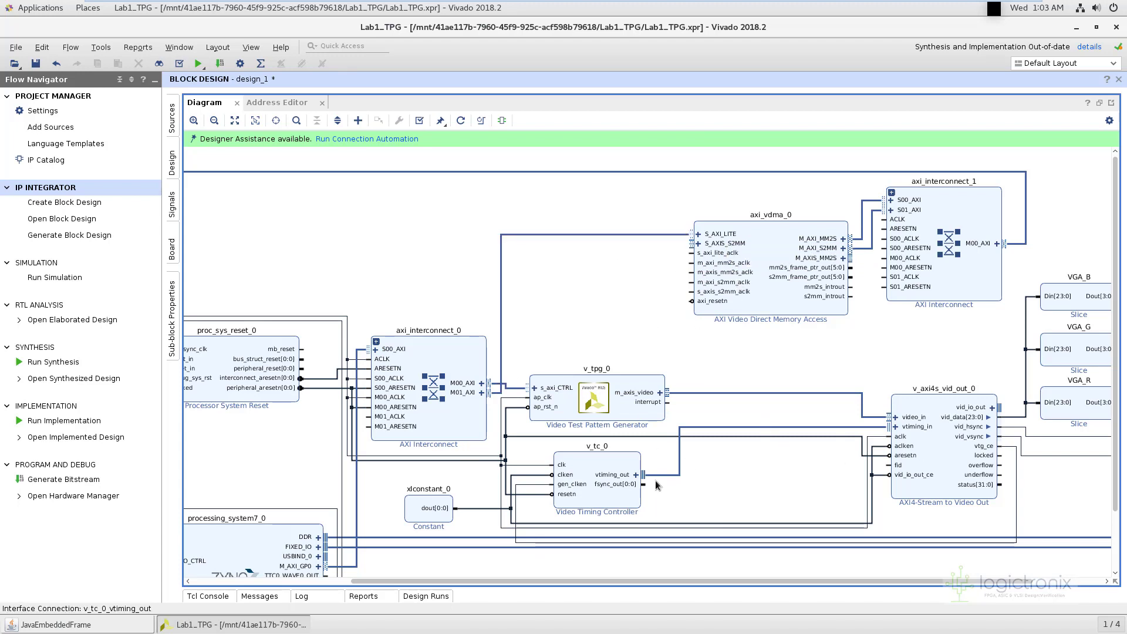
Replace the direct v_tpg_0 to v_axi4s_vid_out_0 video link with one through the VDMA's S_AXIS_S2MM and M_AXIS_MM2S ports.
left_click(751, 393)
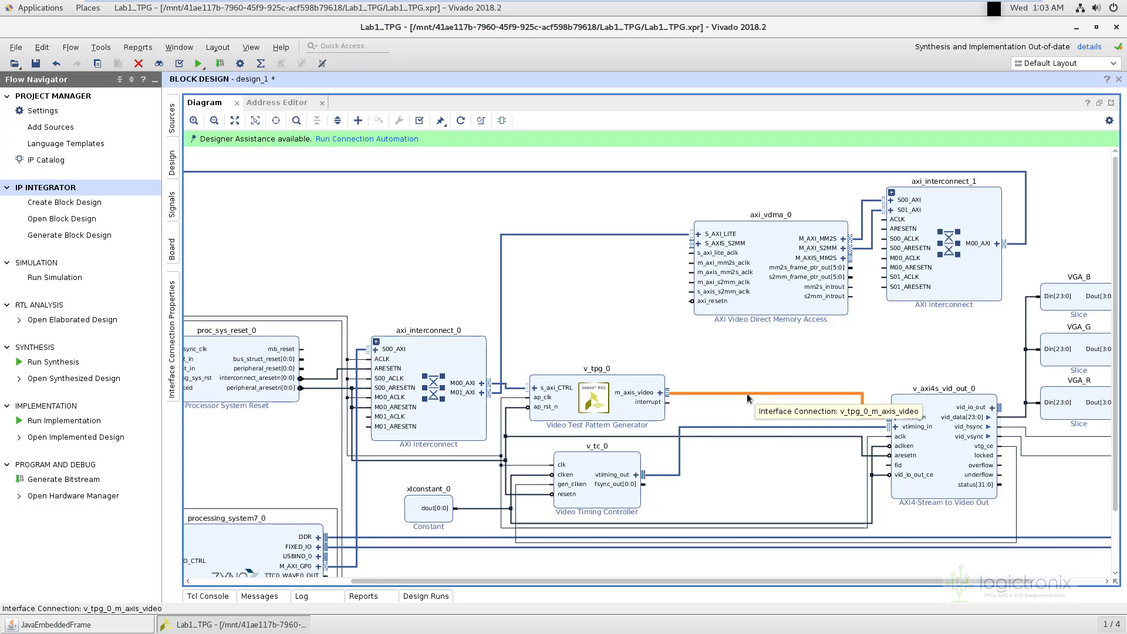
key("Delete")
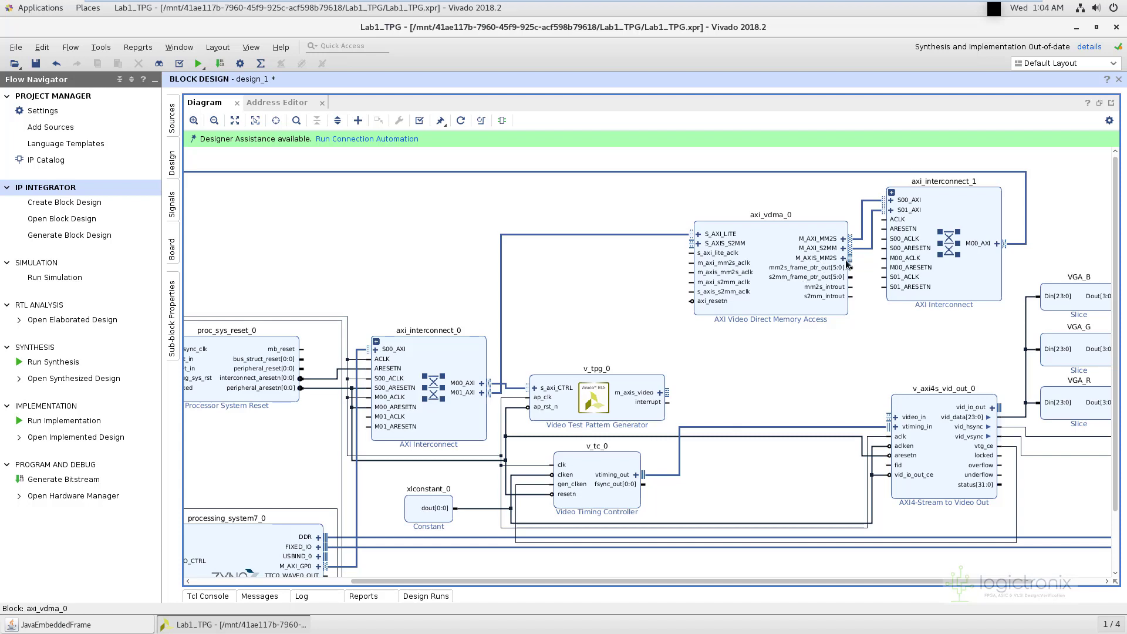
left_click_drag(850, 258, 888, 418)
left_click_drag(690, 244, 762, 381)
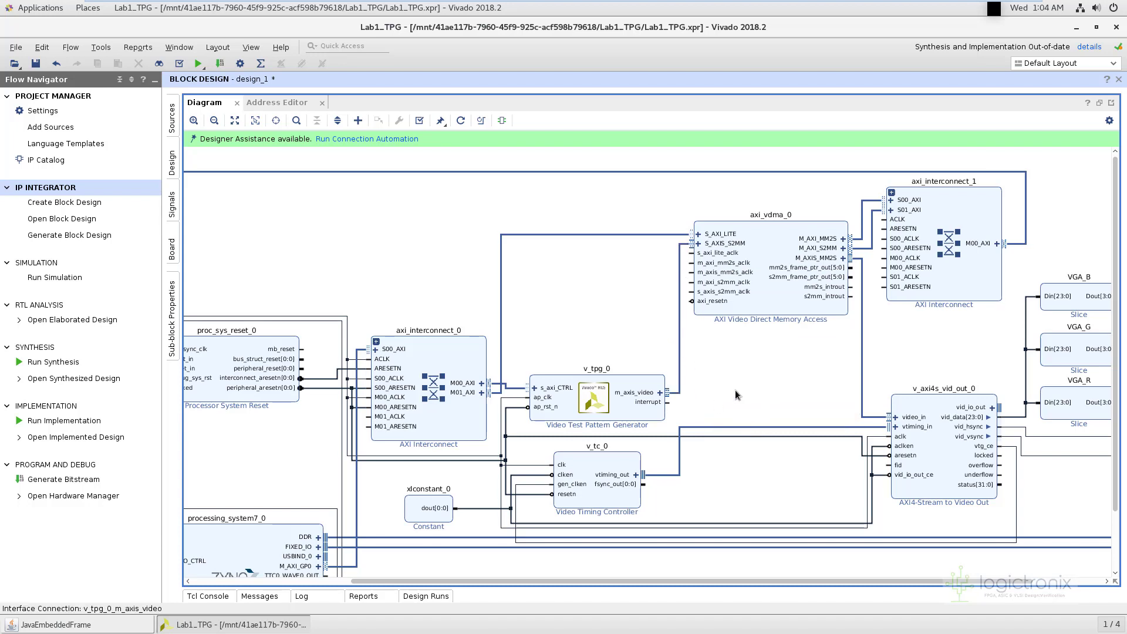
Connect the M01_ACLK input of axi_interconnect_0 to the clk_wiz_0 clk_out1 net.
left_click(439, 354)
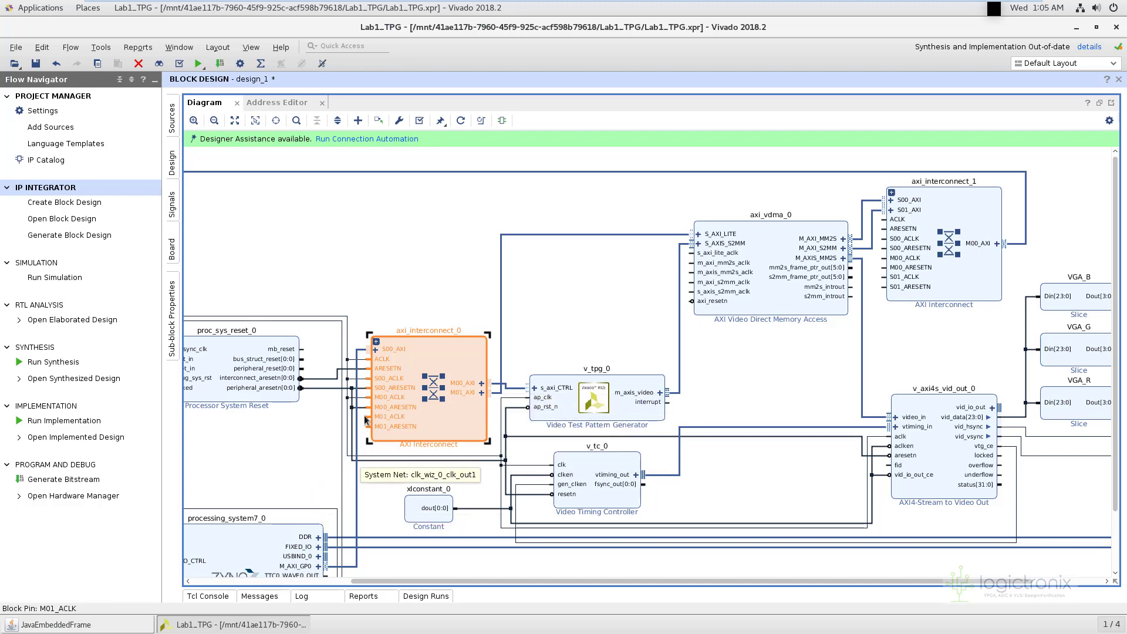
mouse_move(369, 422)
left_mouse_down()
mouse_move(369, 435)
mouse_move(361, 411)
left_mouse_up()
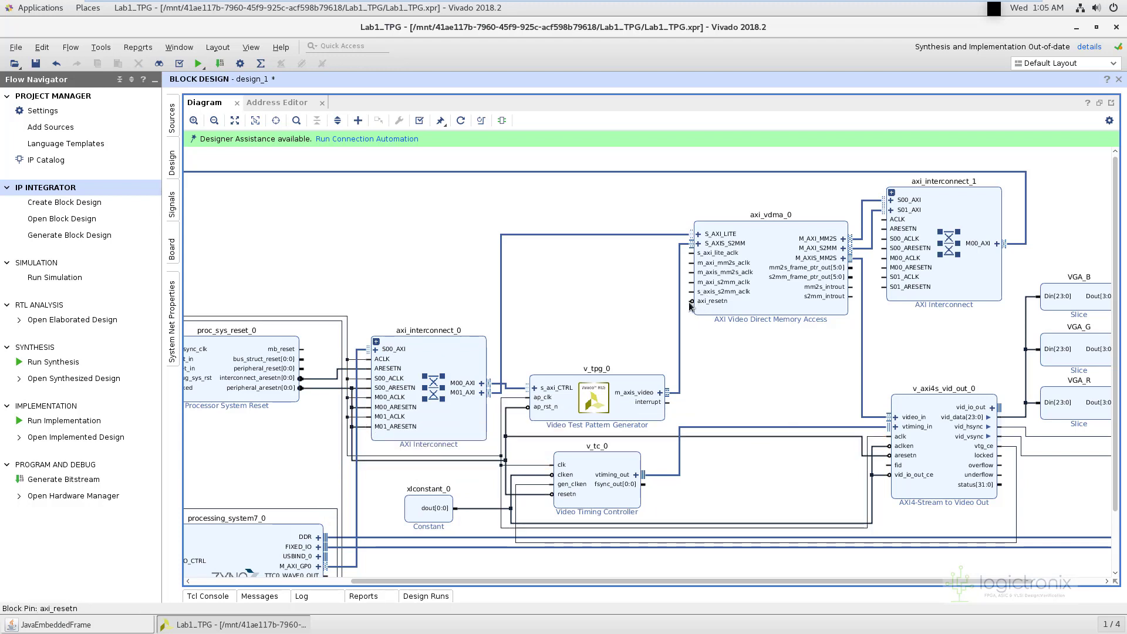
Connect the VDMA's axi_resetn to proc_sys_reset_0's peripheral_aresetn and its five clock inputs to v_tpg_0's ap_clk net.
left_click_drag(688, 300, 309, 396)
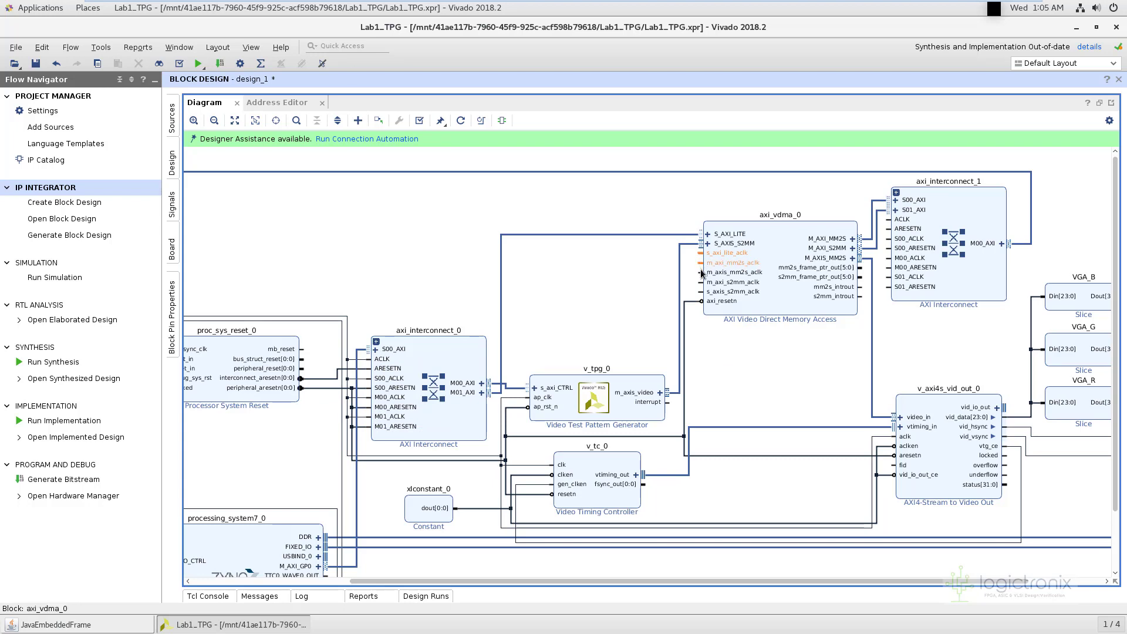
left_click(701, 283, "ctrl")
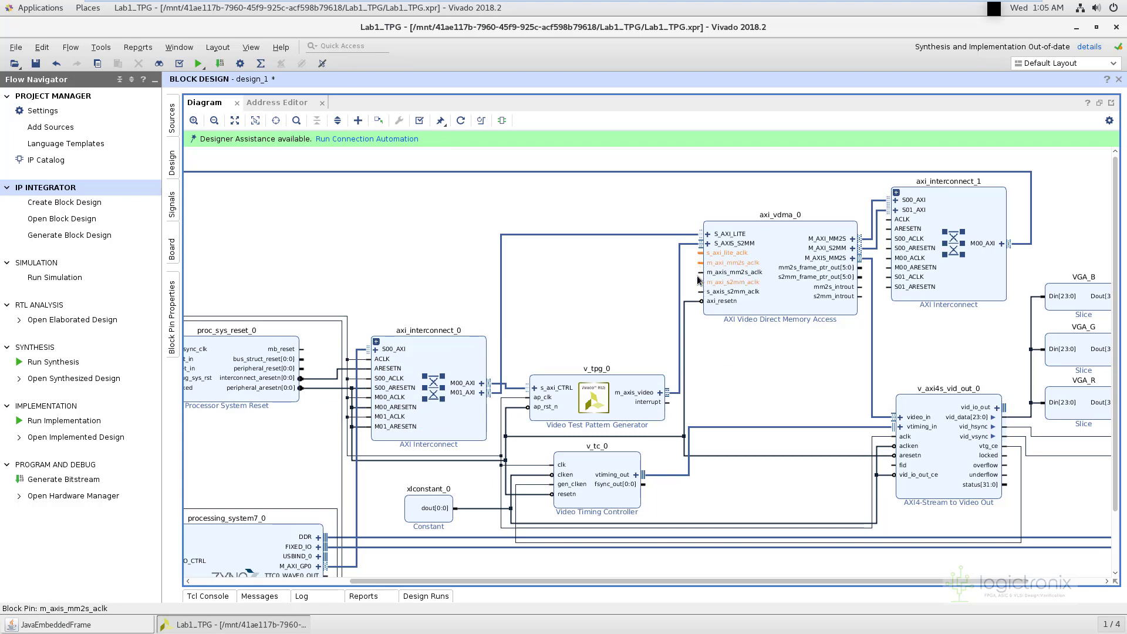
left_click(700, 272, "ctrl")
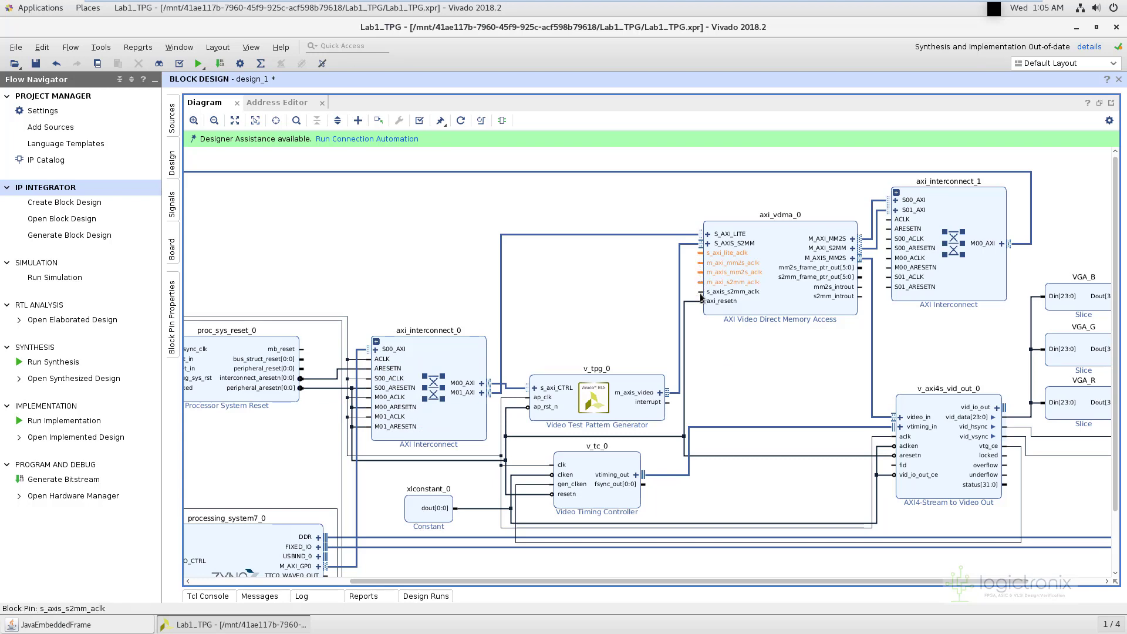
left_click(699, 292, "ctrl")
left_click_drag(700, 254, 528, 398)
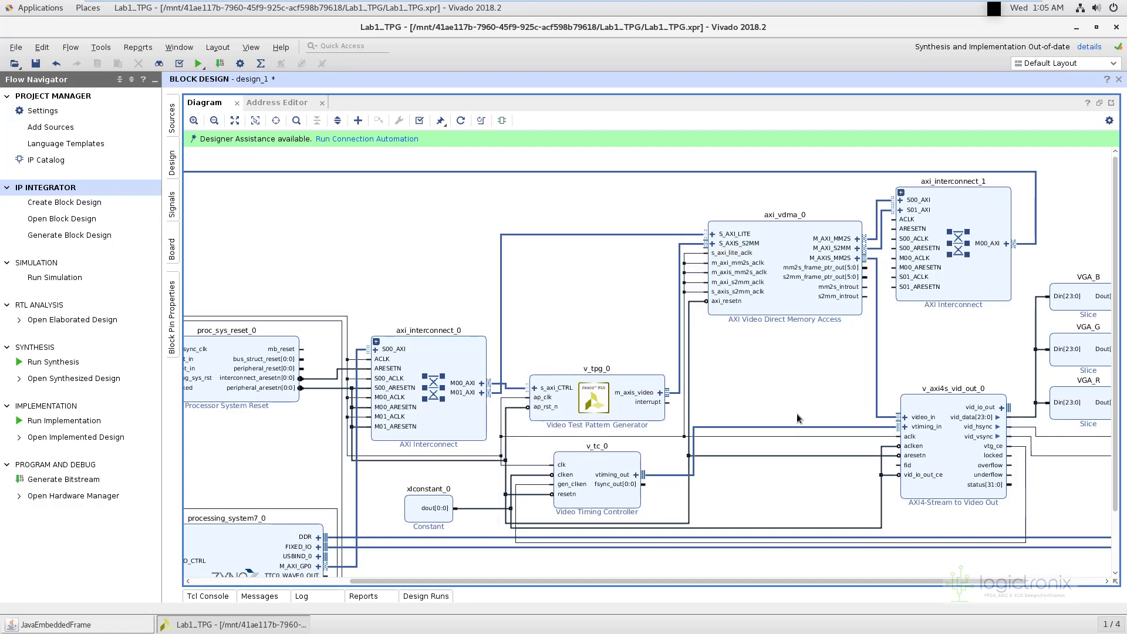
left_click(810, 365)
Connect axi_interconnect_1's ACLK to the shared clk_wiz_0 clock net and its ARESETN to proc_sys_reset_0's interconnect_aresetn.
left_click_drag(893, 224, 349, 319)
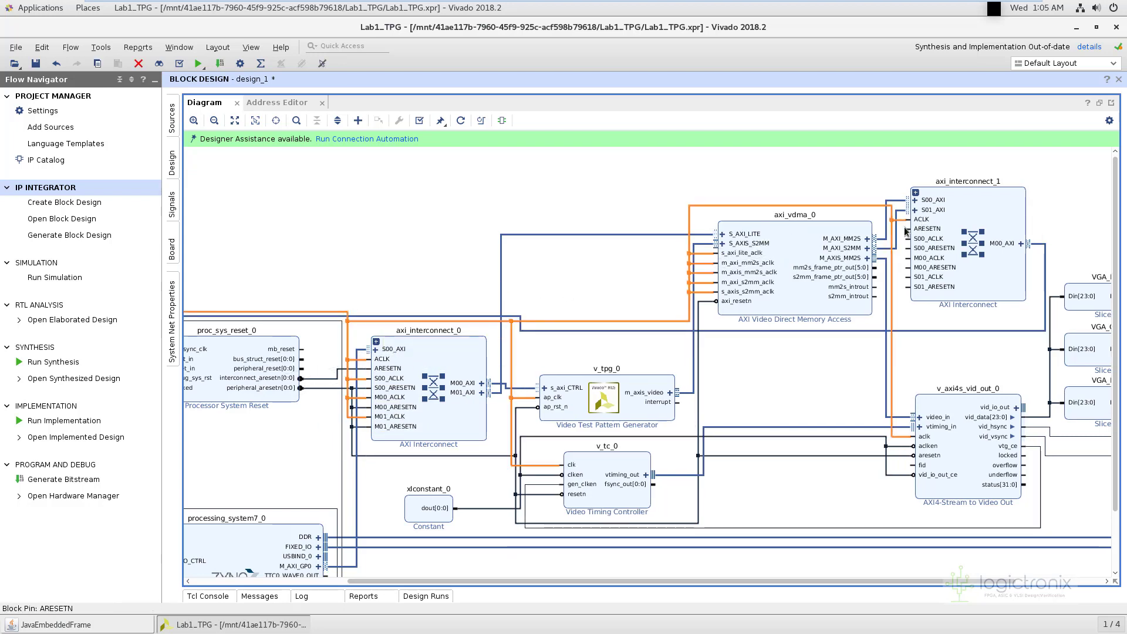
left_click_drag(907, 229, 363, 368)
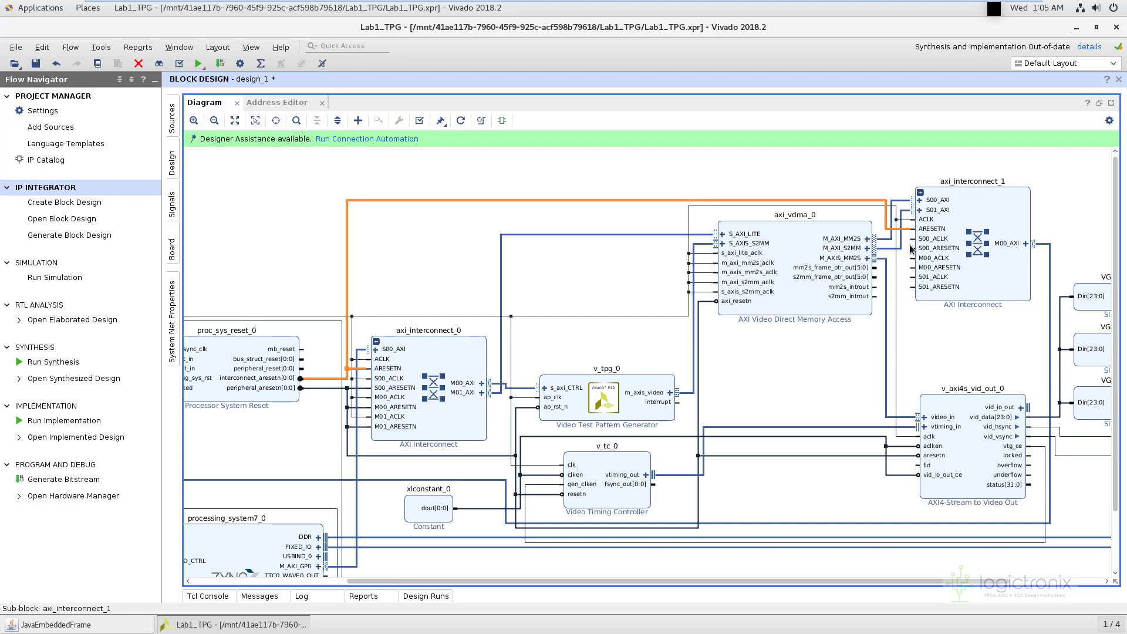
left_click(903, 261)
Connect the S00_ACLK, M00_ACLK and S01_ACLK inputs of axi_interconnect_1 to the net feeding its ACLK.
left_click(914, 239)
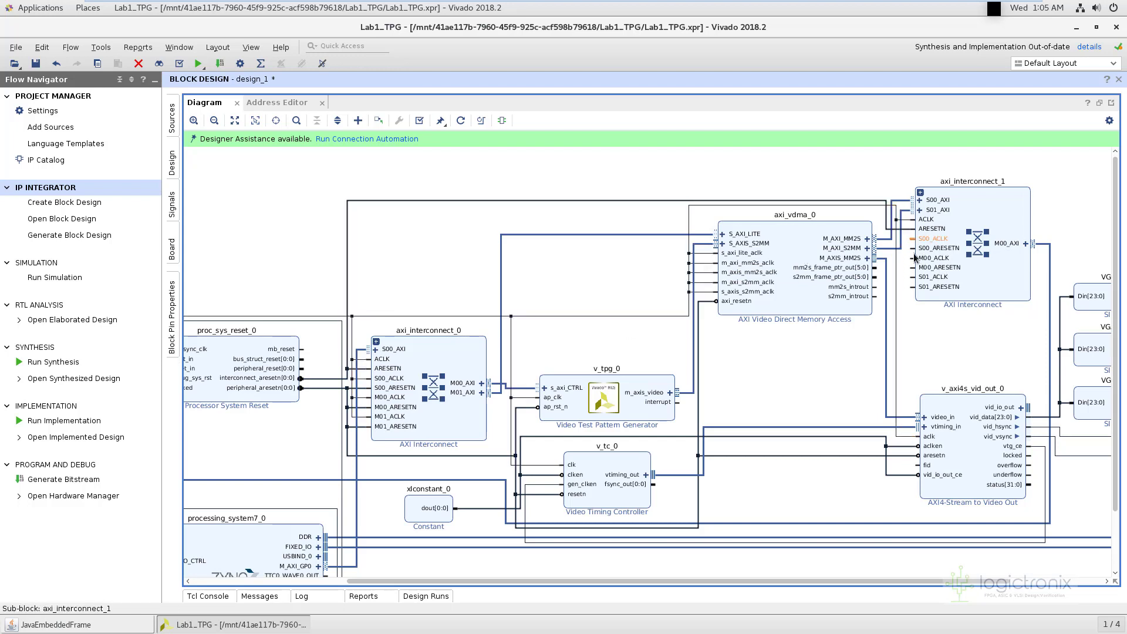
left_click(913, 258, "ctrl")
left_click(914, 277, "ctrl")
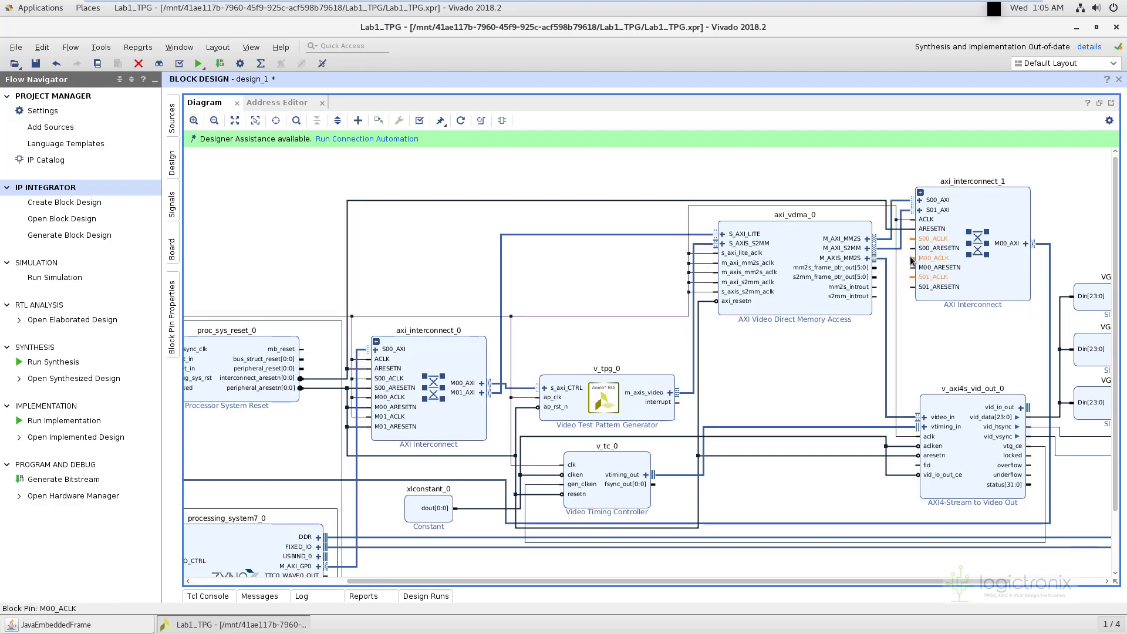
mouse_move(913, 258)
left_mouse_down()
mouse_move(904, 267)
mouse_move(901, 222)
mouse_move(908, 238)
left_mouse_up()
Connect the S00_ARESETN, M00_ARESETN and S01_ARESETN inputs of axi_interconnect_1 to proc_sys_reset_0's peripheral_aresetn.
left_click(913, 248)
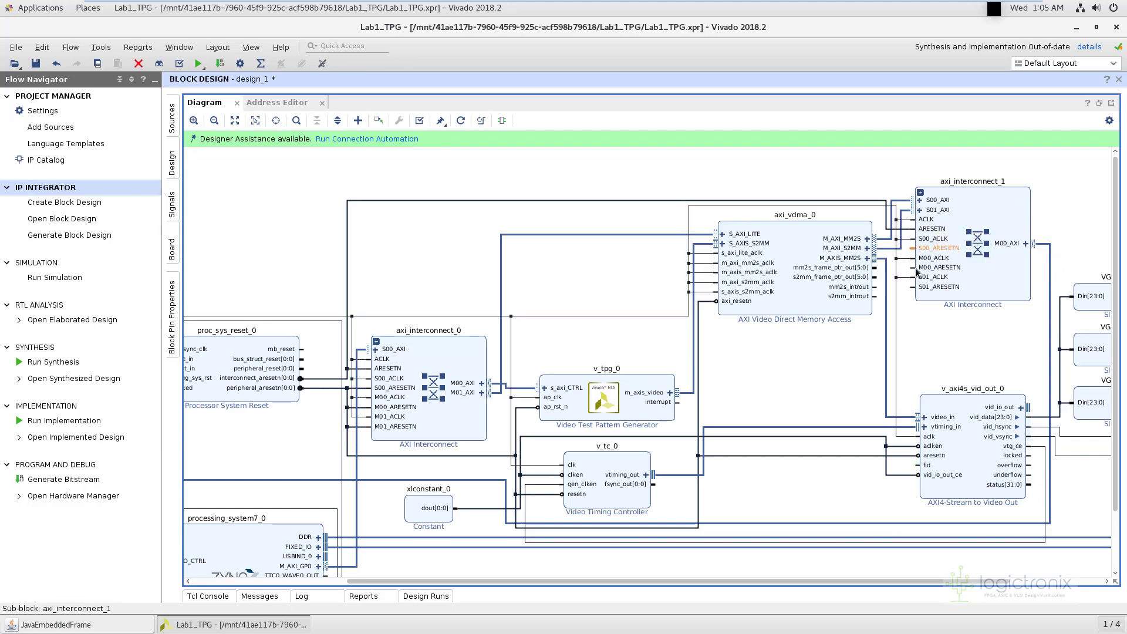
left_click(914, 251, "ctrl")
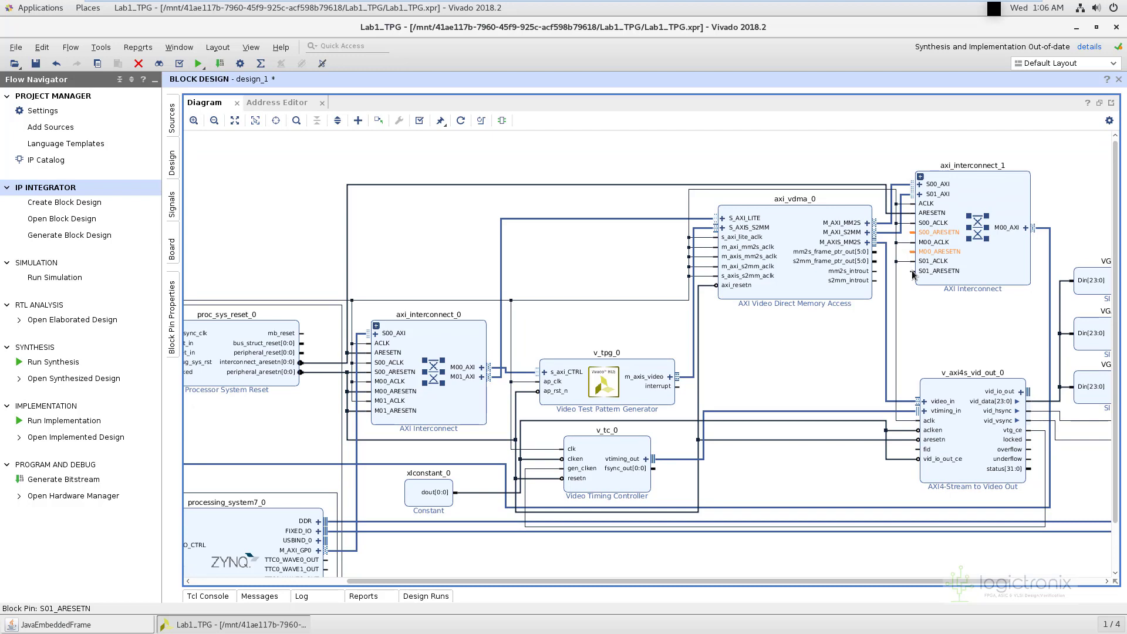
left_click(913, 273, "ctrl")
left_click_drag(911, 237, 316, 376)
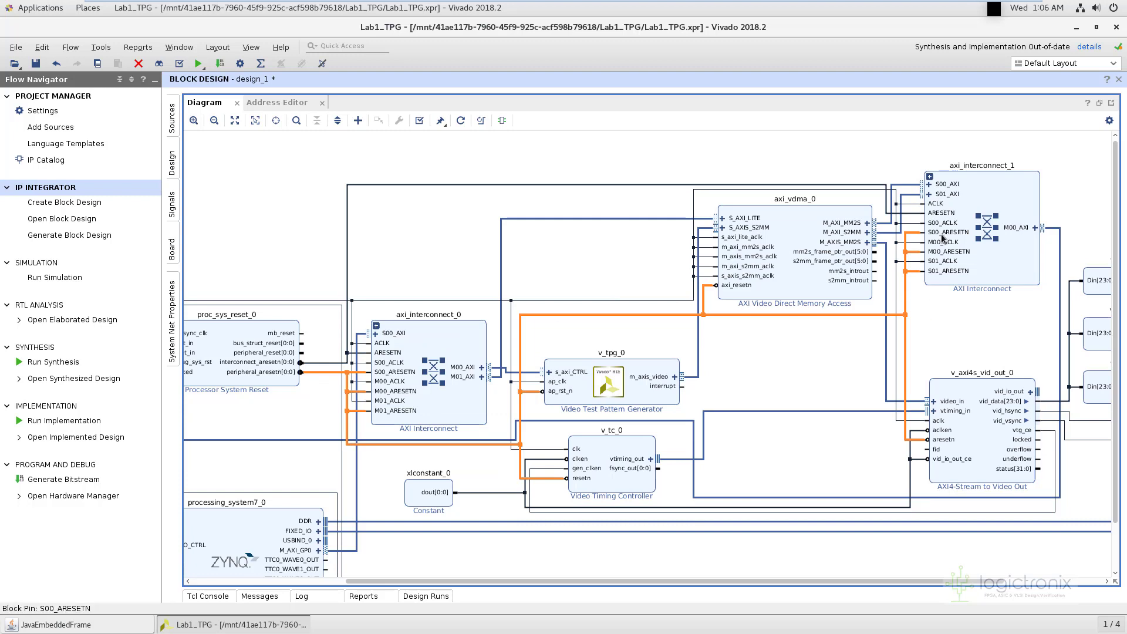
left_click(942, 345)
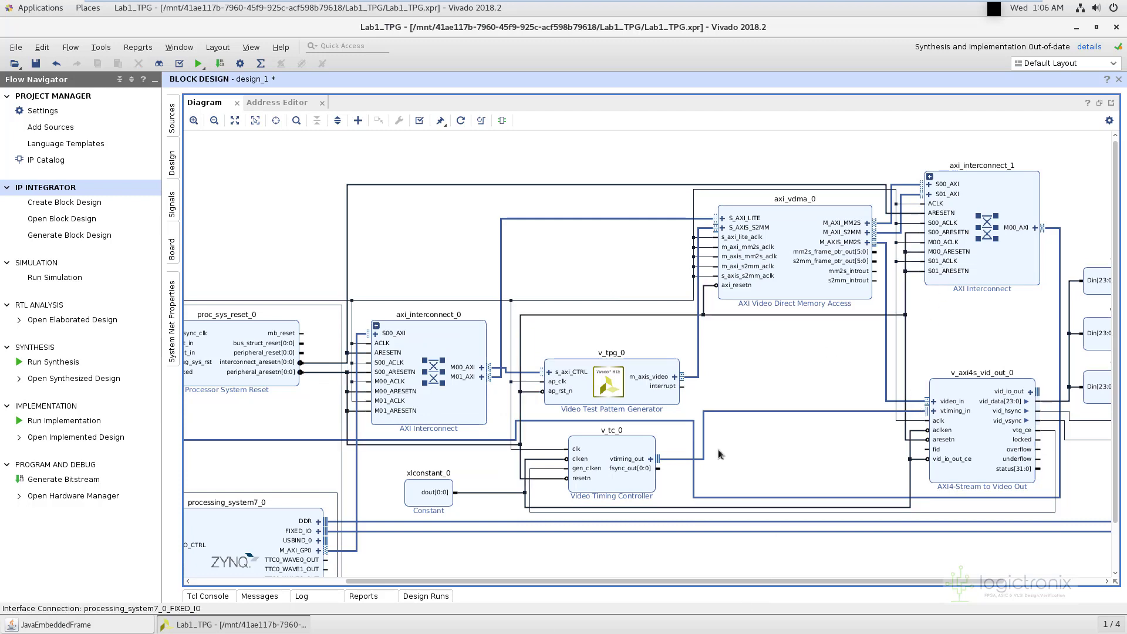
Regenerate the layout of the block diagram.
left_click_drag(513, 581, 540, 581)
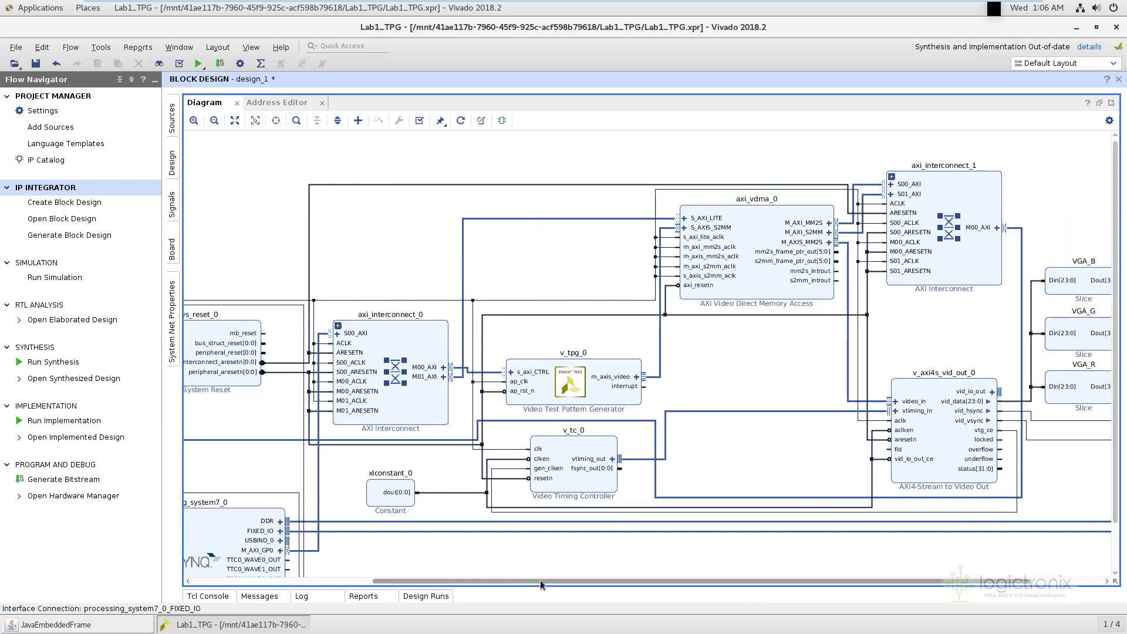
left_click(461, 120)
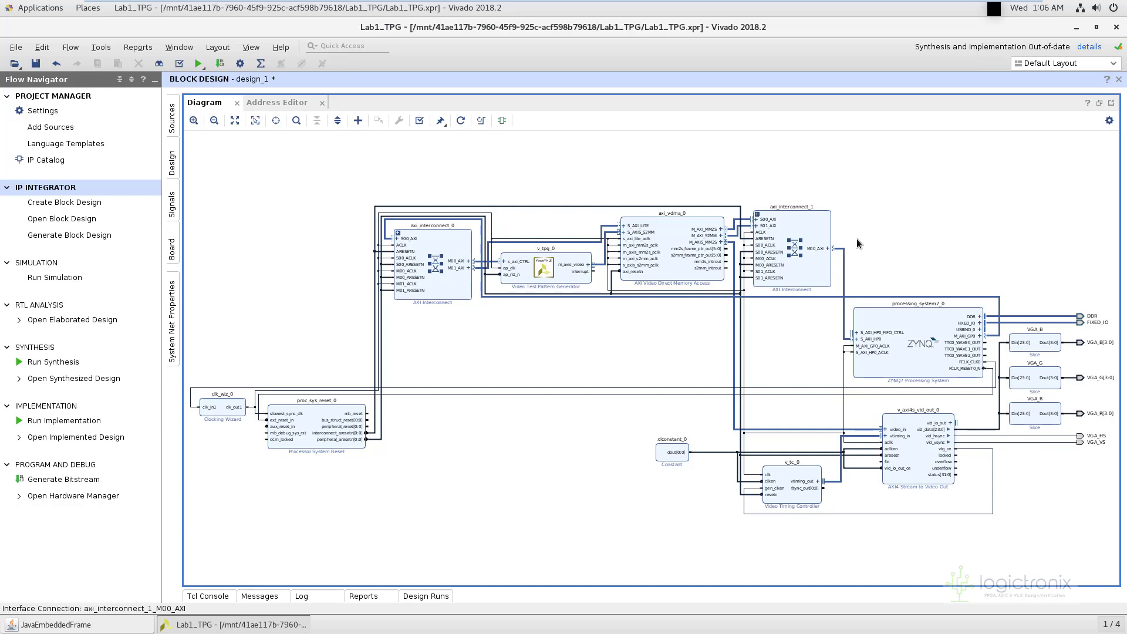
scroll(862, 256, "up", 2)
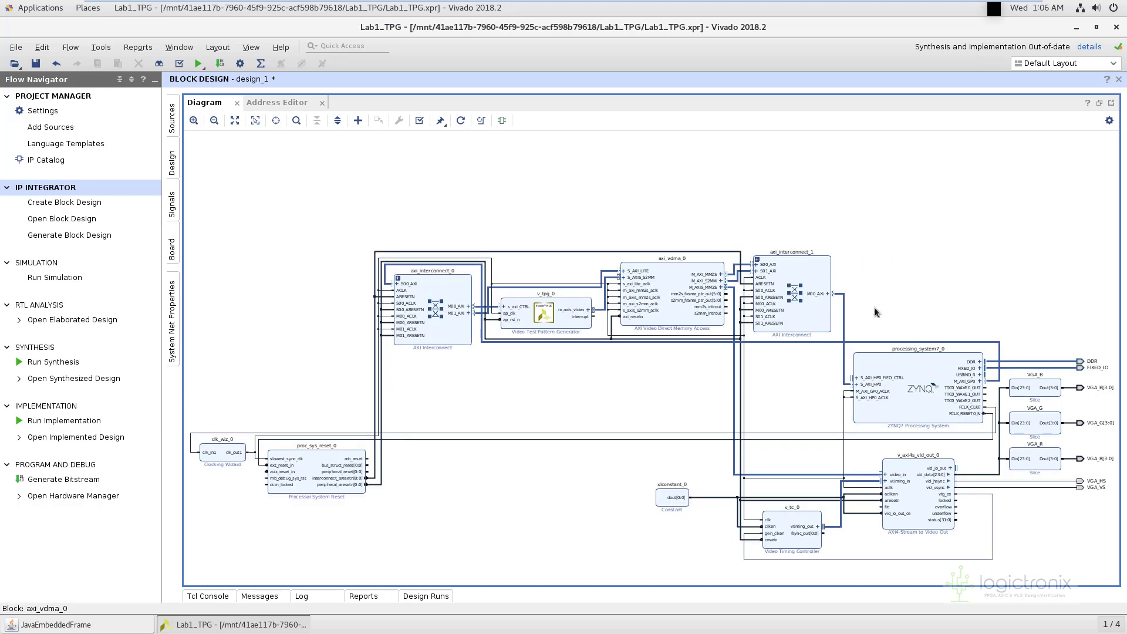
Re-customize axi_vdma_0 with a read channel Stream Data Width of 24.
left_click(674, 280)
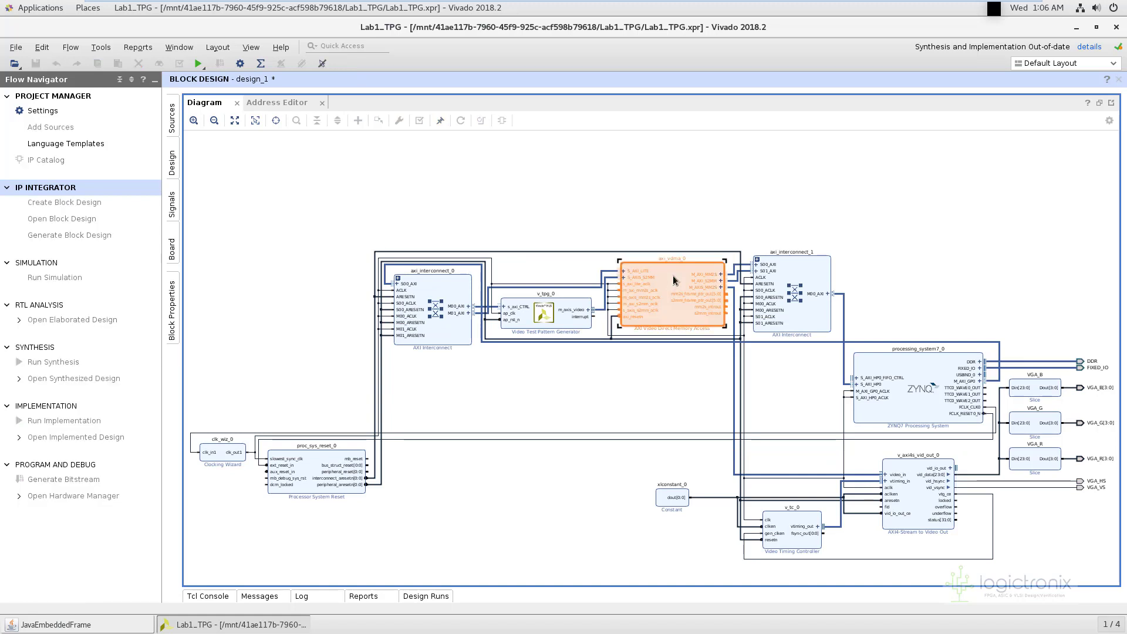
double_click(674, 280)
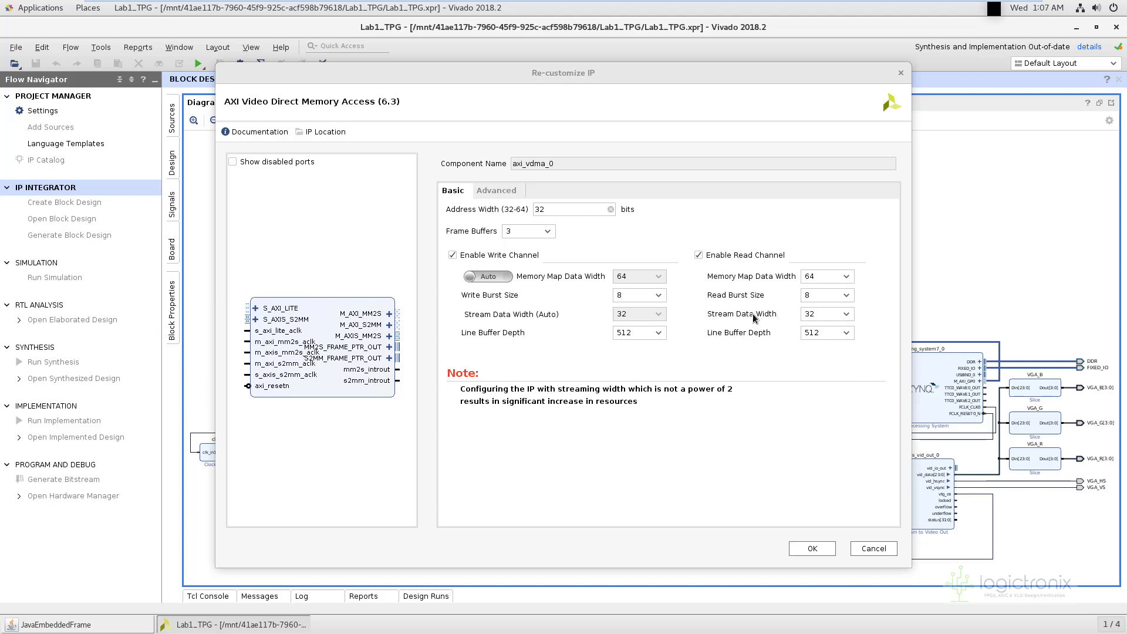
left_click(847, 316)
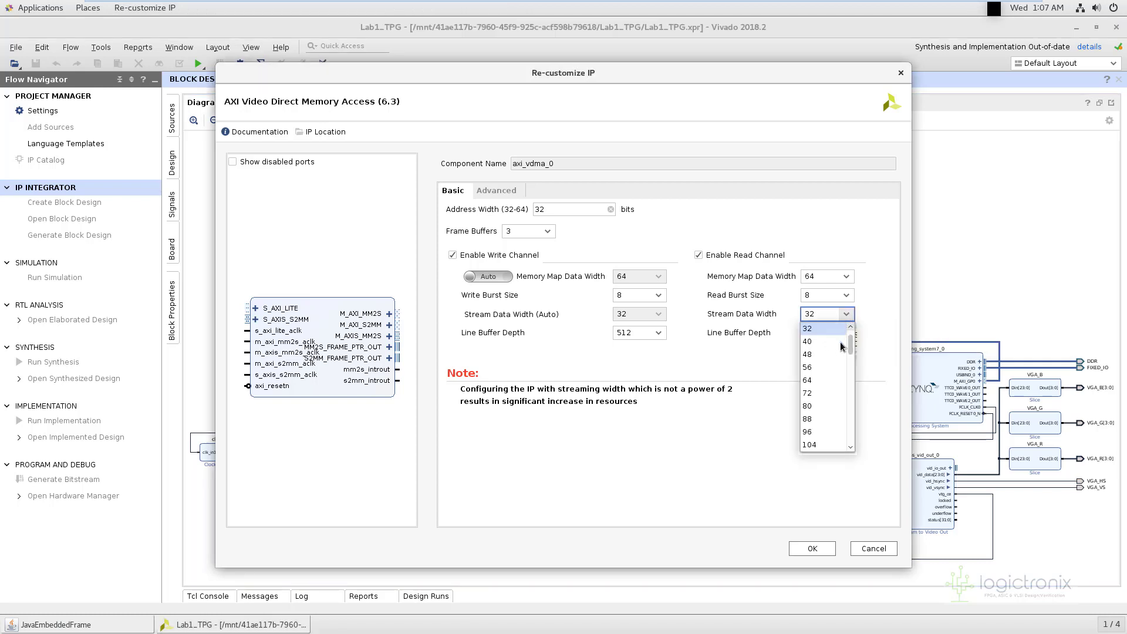
left_click(808, 354)
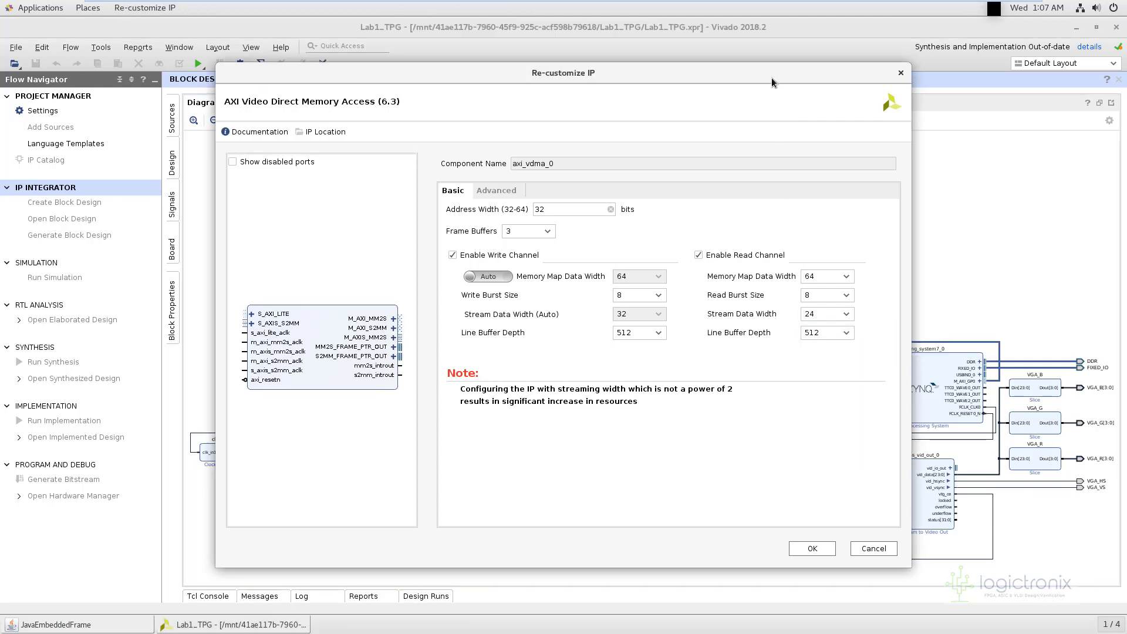
left_click_drag(771, 78, 614, 96)
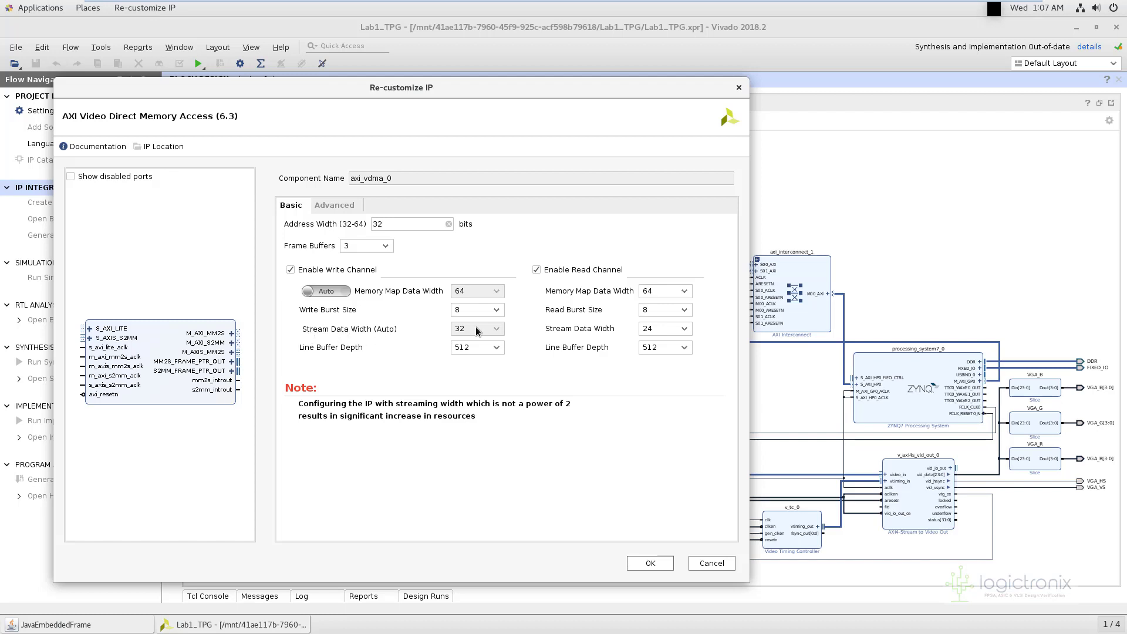
left_click(651, 563)
Examine the individual signals of v_tpg_0's m_axis_video interface, collapse it again and view the whole diagram.
scroll(614, 317, "up", 2)
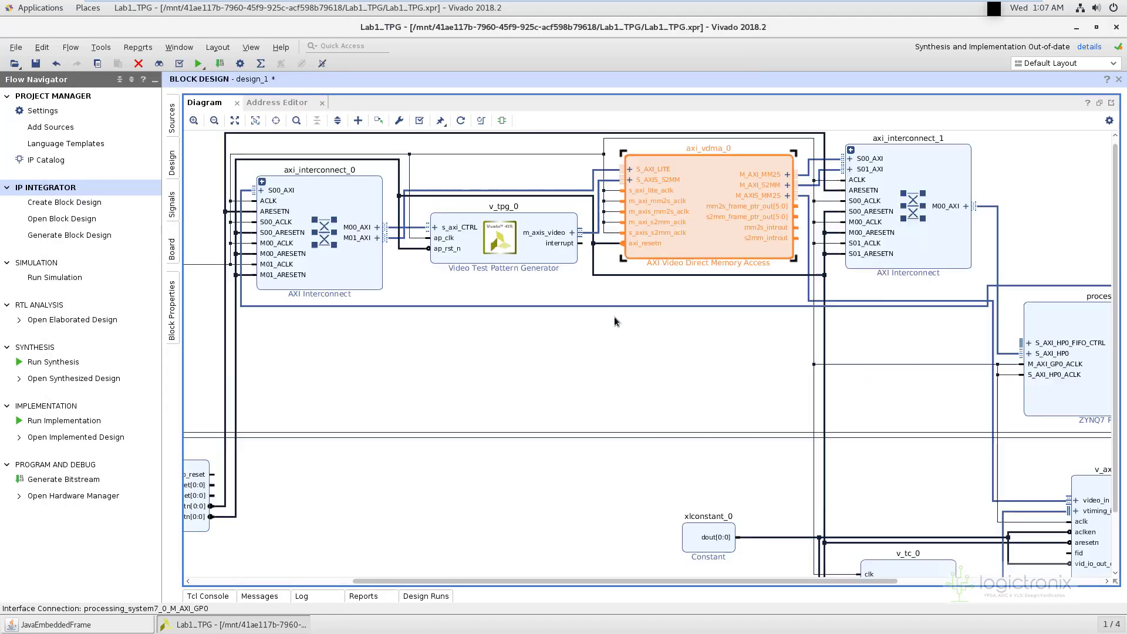
left_click(572, 232)
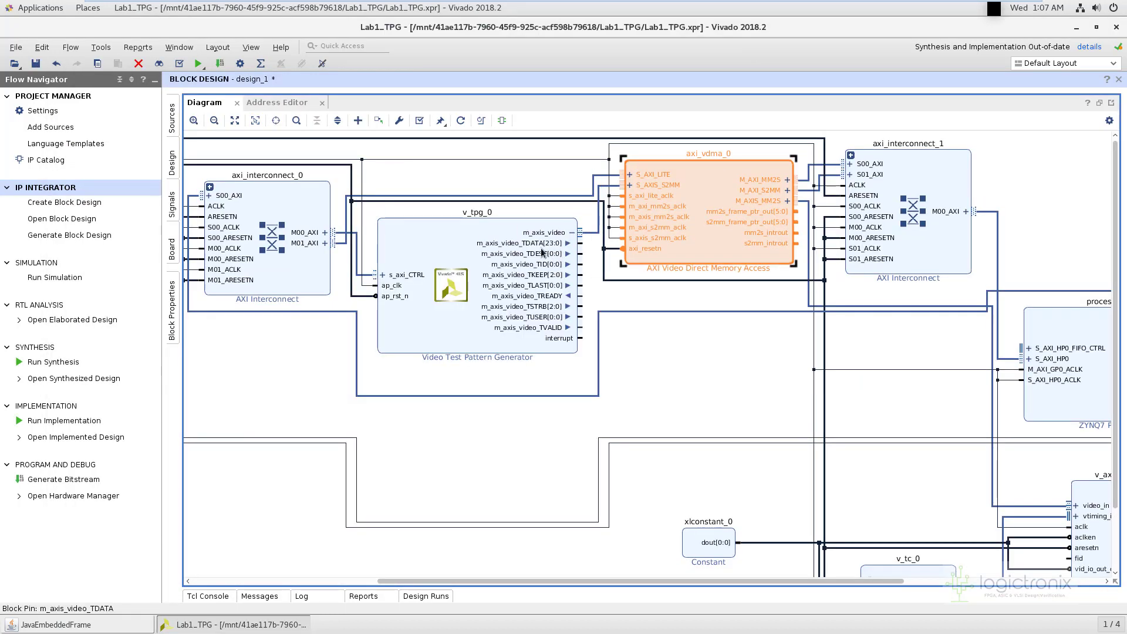
left_click(572, 232)
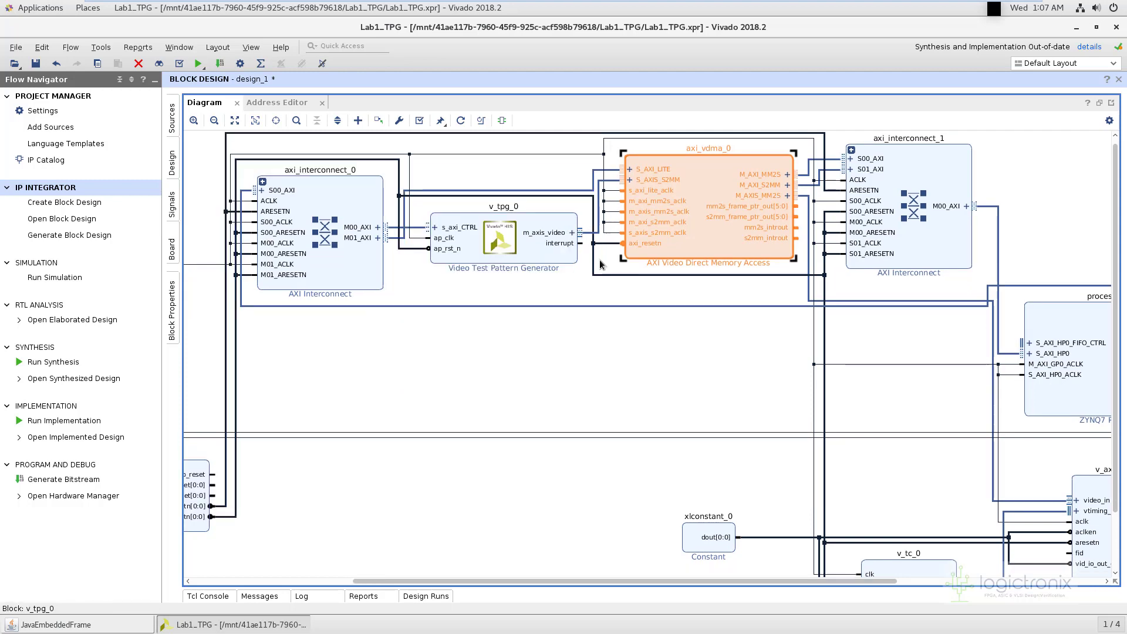
left_click(723, 412)
key("ctrl+0")
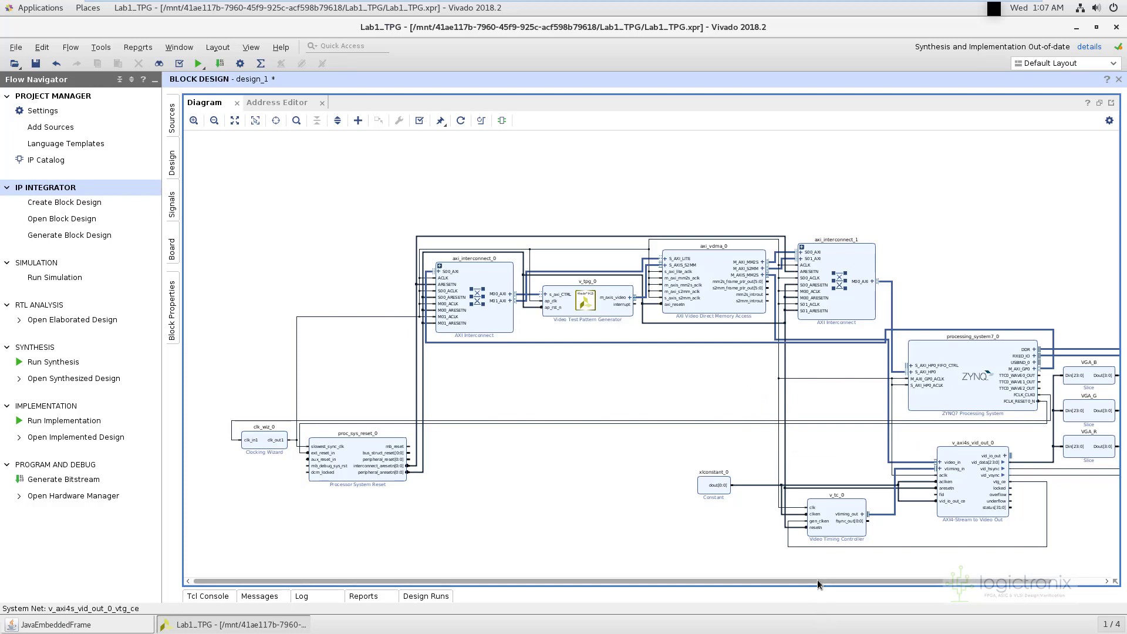
left_click_drag(817, 579, 938, 569)
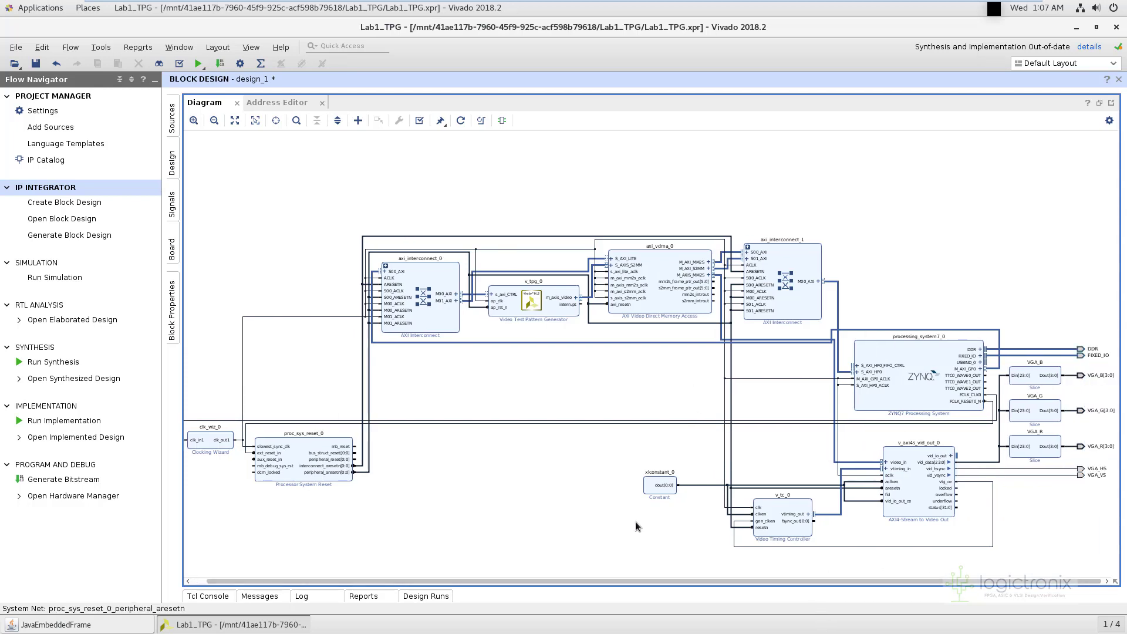
Auto-assign addresses to the unmapped slaves of processing_system7_0 and of the VDMA's Data_MM2S and Data_S2MM address spaces.
left_click(280, 105)
left_click(188, 201)
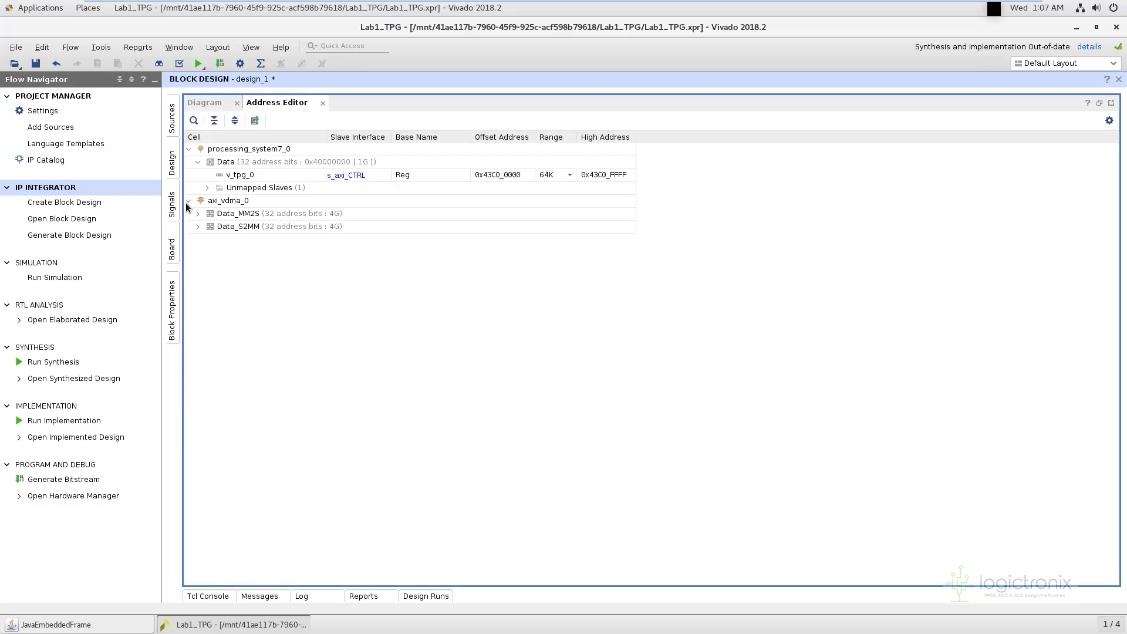
left_click(198, 213)
left_click(199, 240)
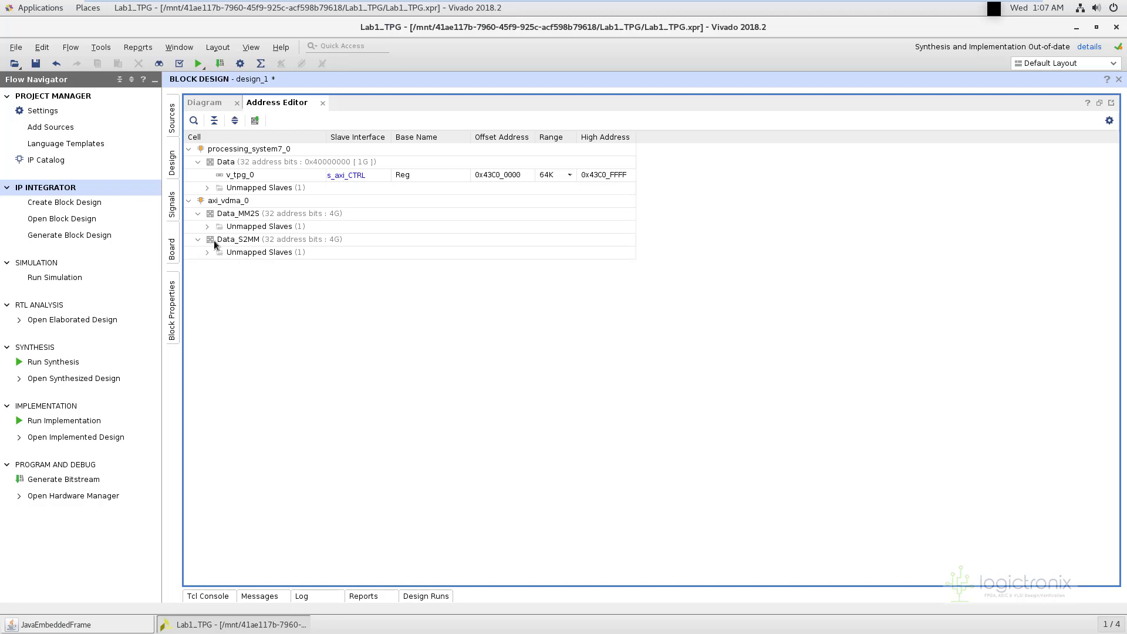
left_click(255, 120)
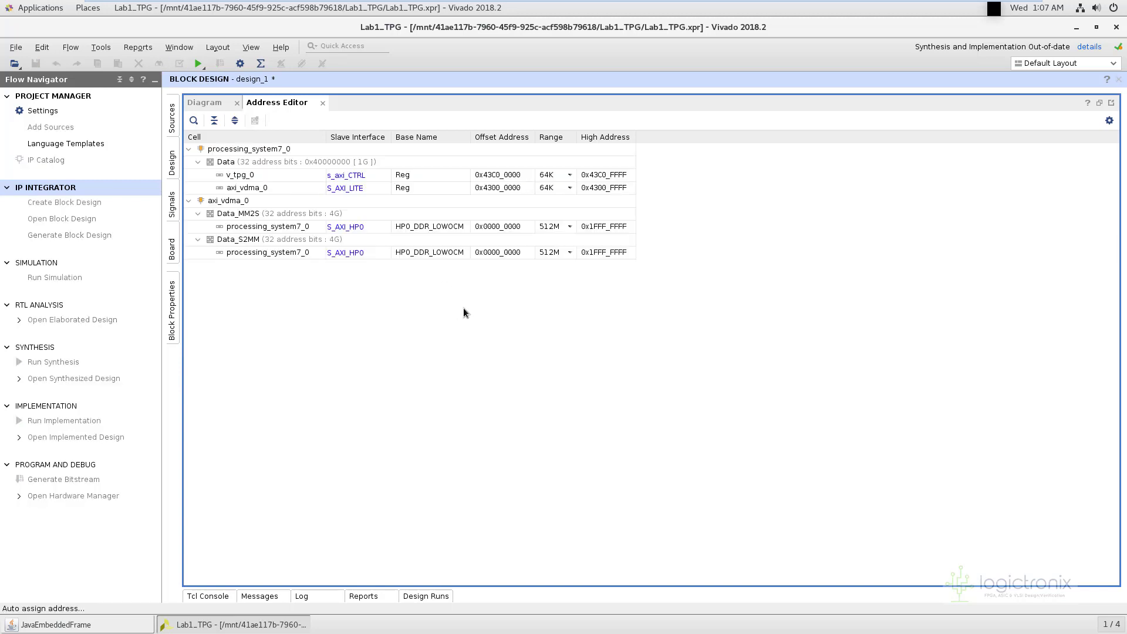
left_click(572, 349)
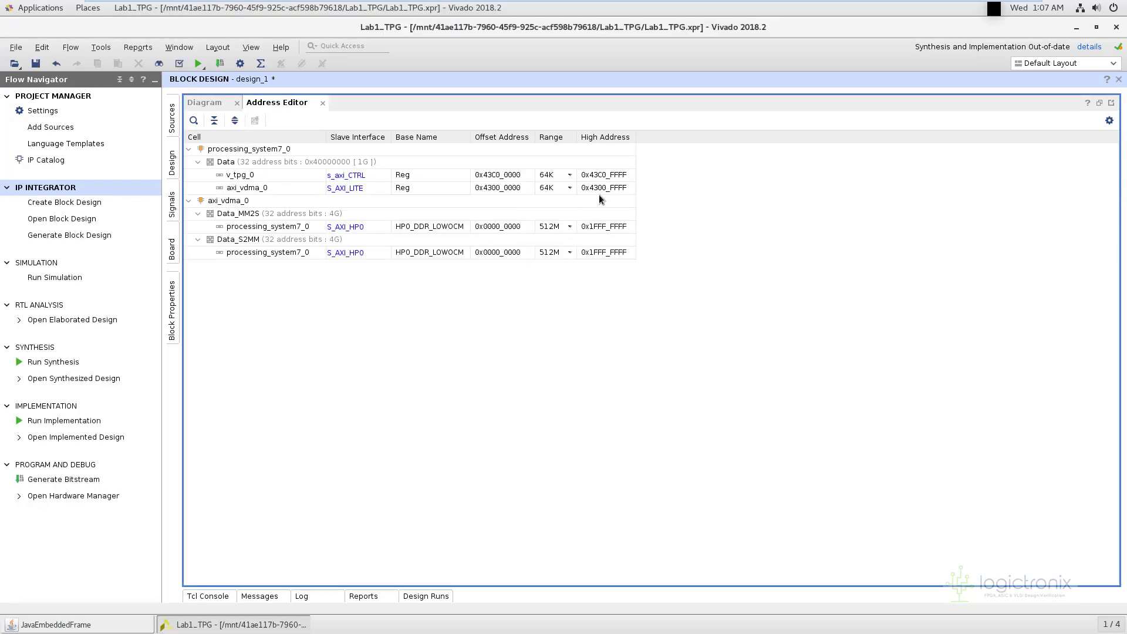
Check the address range setting of the S_AXI_HP0 segment under the VDMA's Data_MM2S.
left_click(569, 227)
left_click(785, 250)
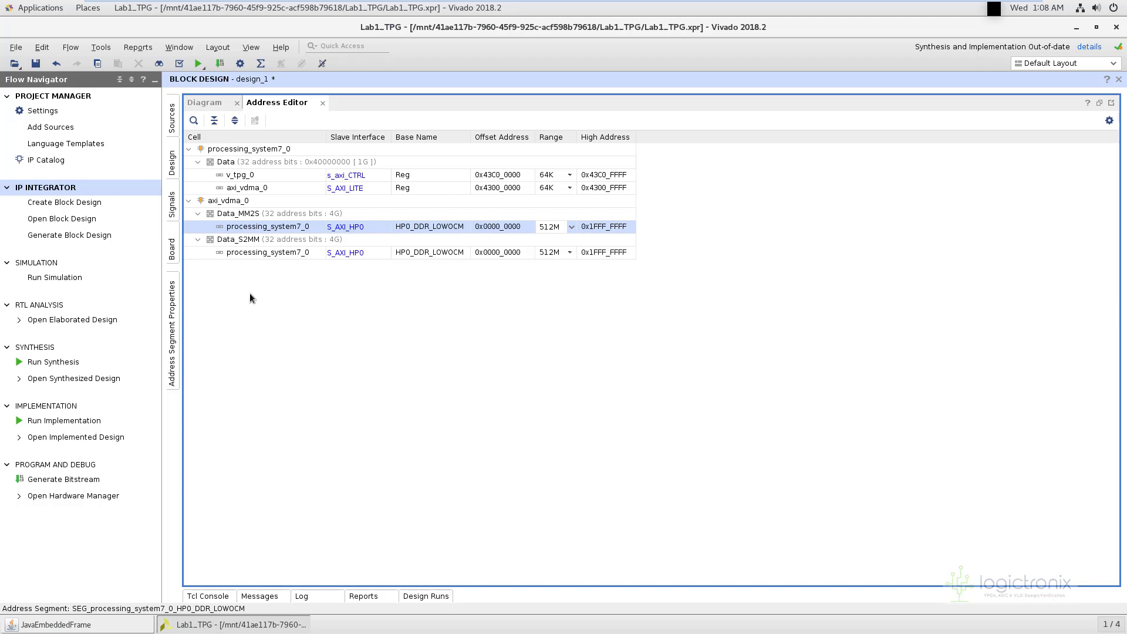
left_click(569, 229)
Validate the block design.
key("F6")
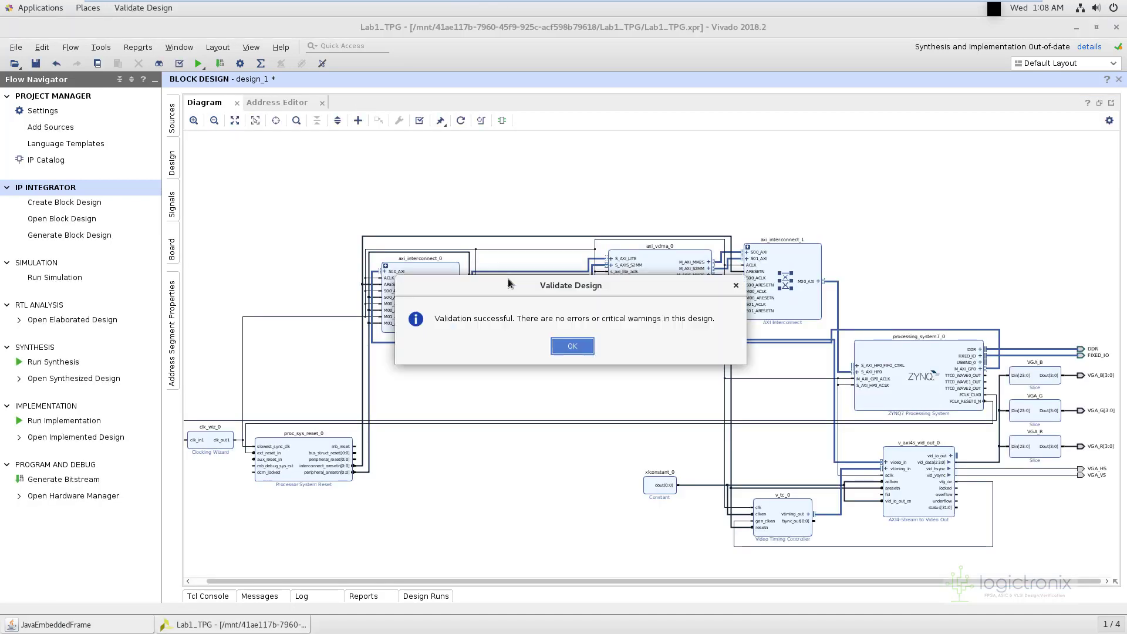
left_click(569, 346)
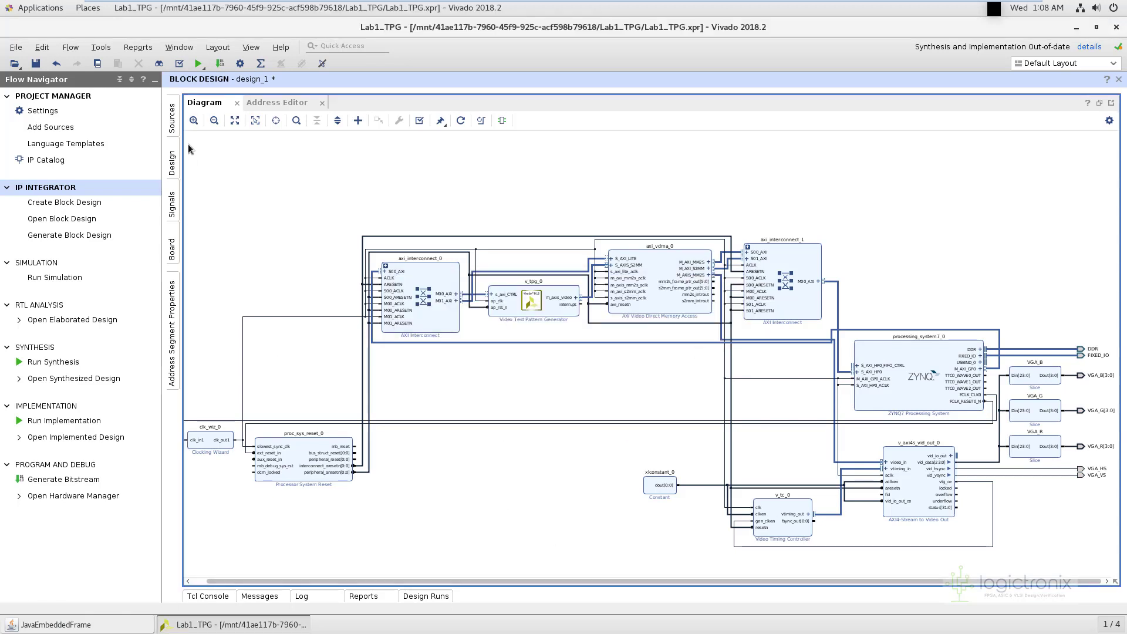
Check which constraint file the constrs_1 set contains in the project sources.
left_click(173, 121)
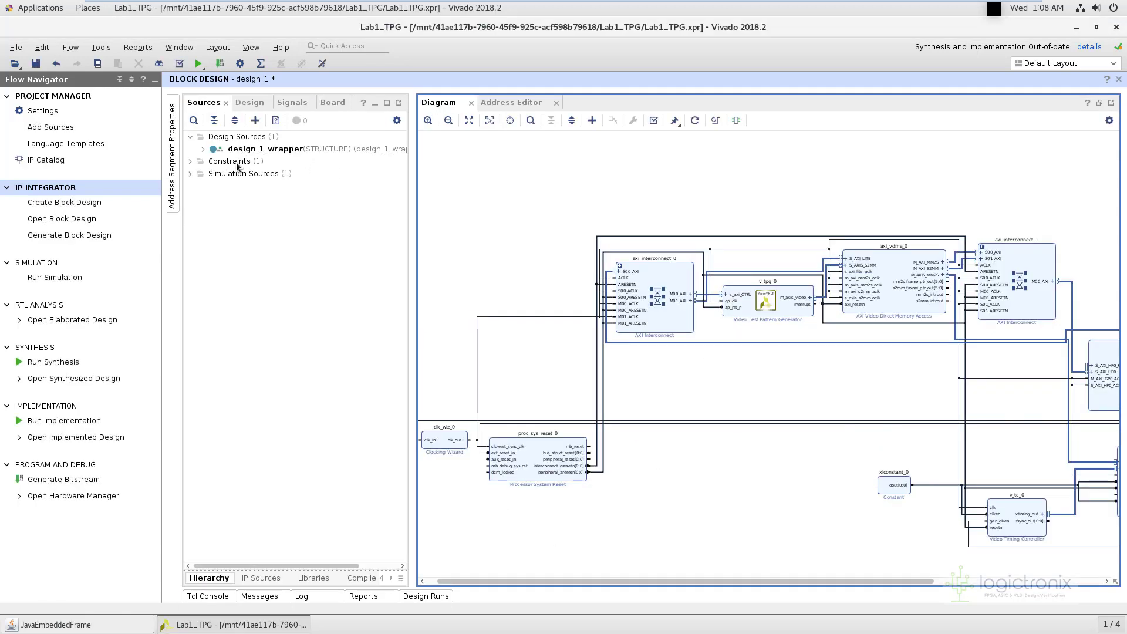
left_click(190, 161)
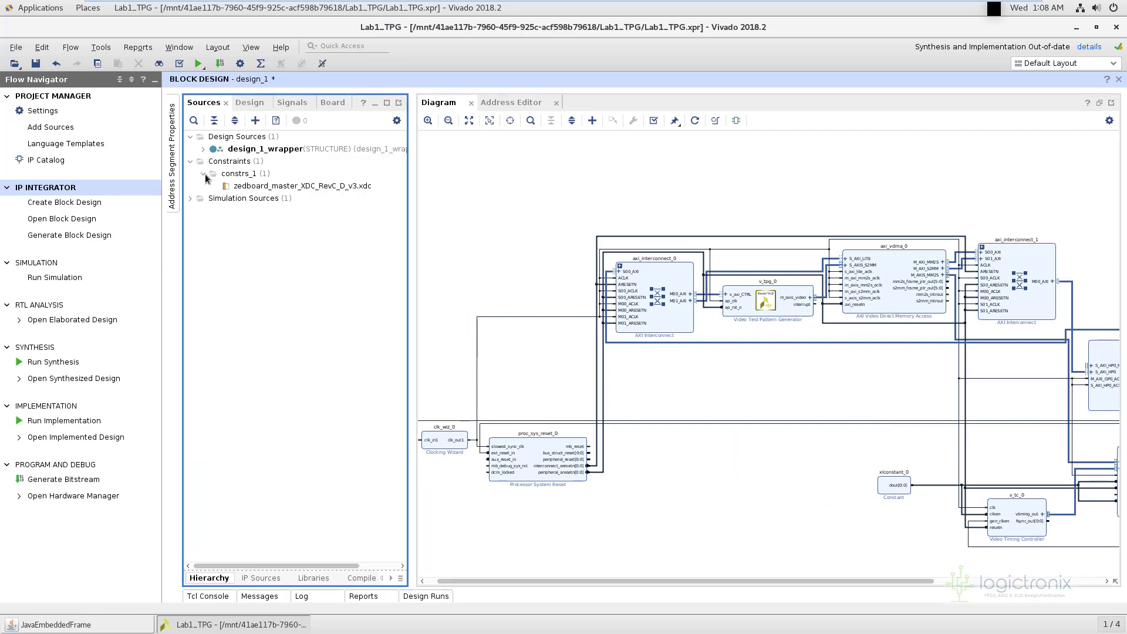
left_click(372, 104)
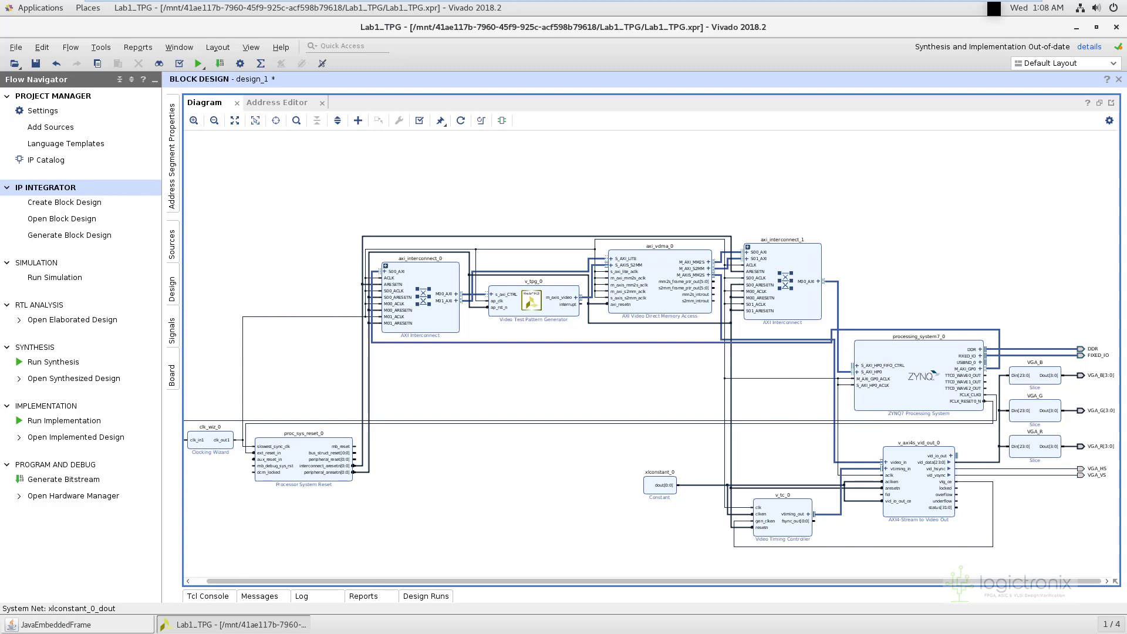
Save design_1 and generate the bitstream in the background, launching synthesis and implementation on the local host with 6 jobs.
left_click(57, 481)
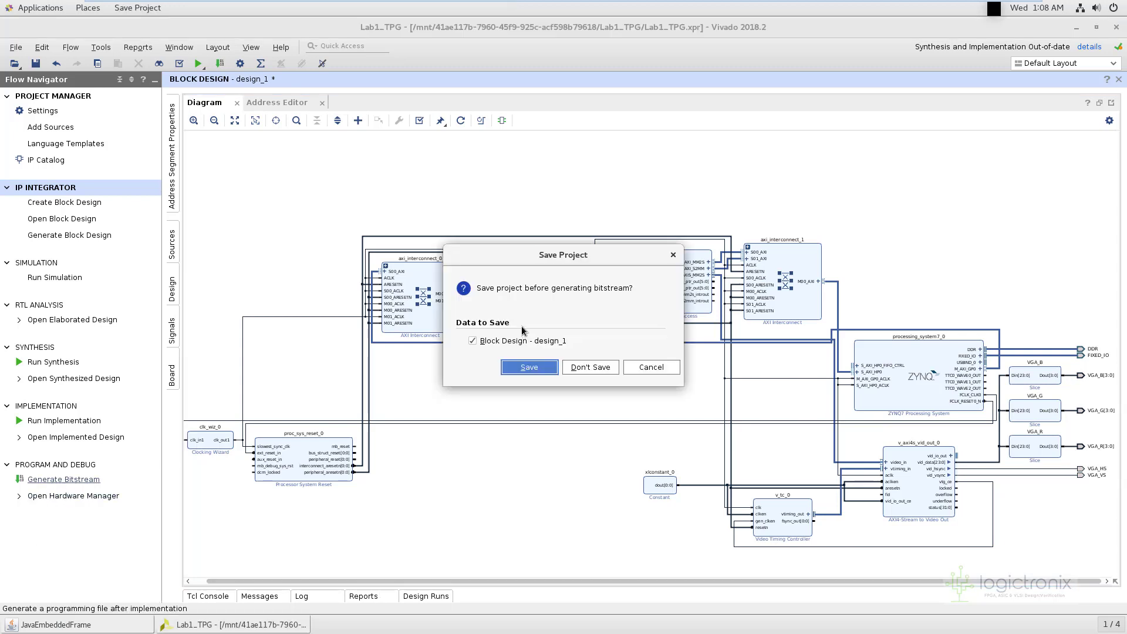
left_click(526, 368)
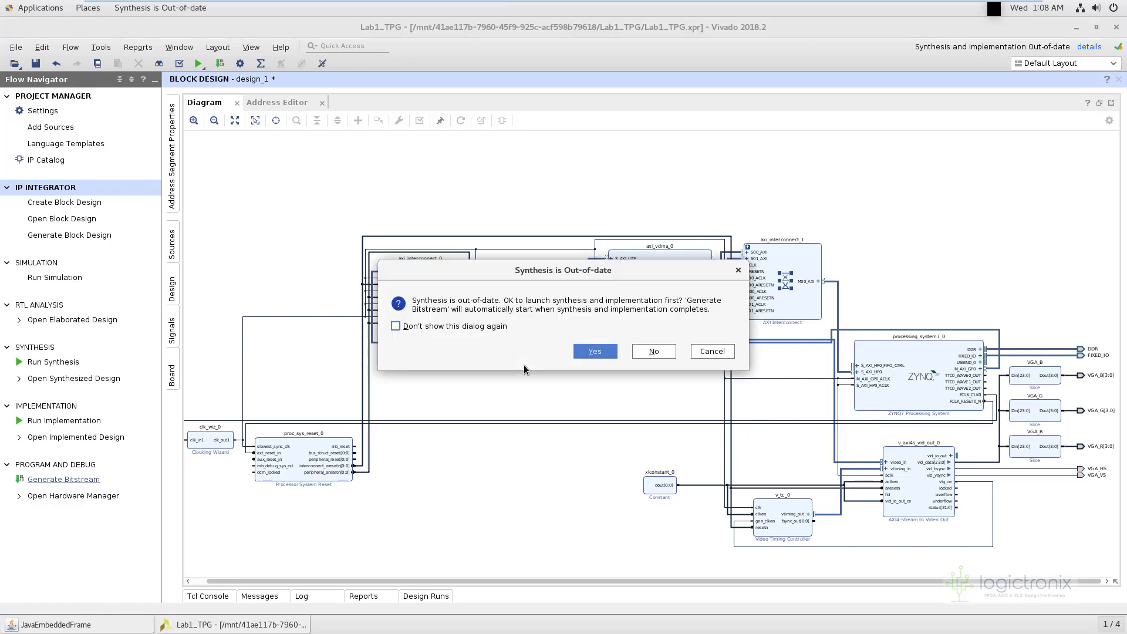
left_click(581, 351)
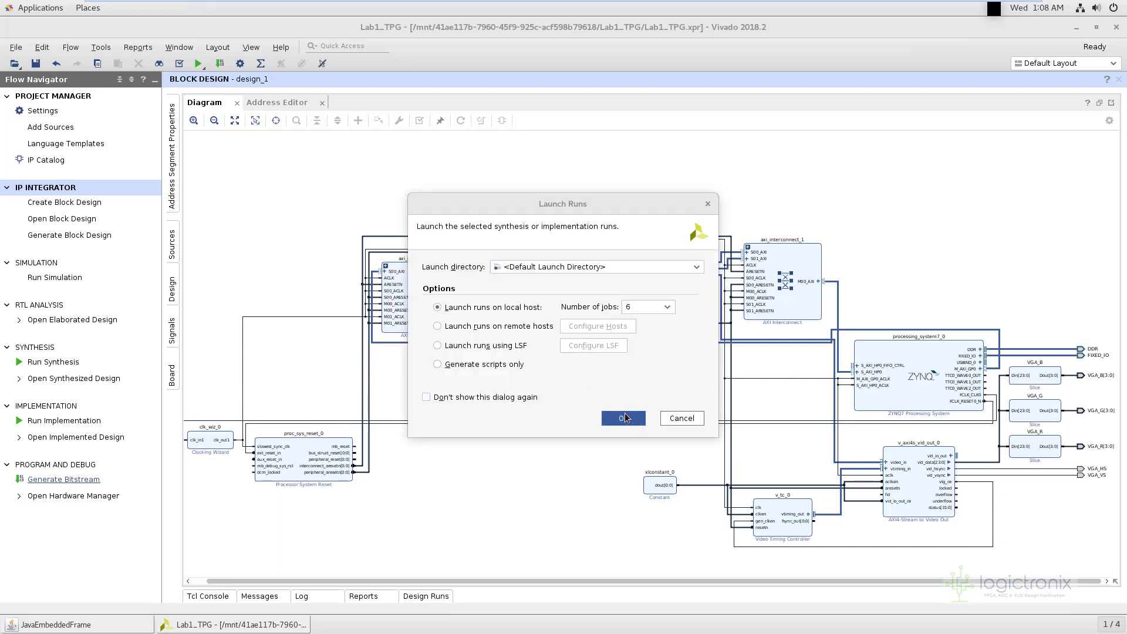
left_click(623, 416)
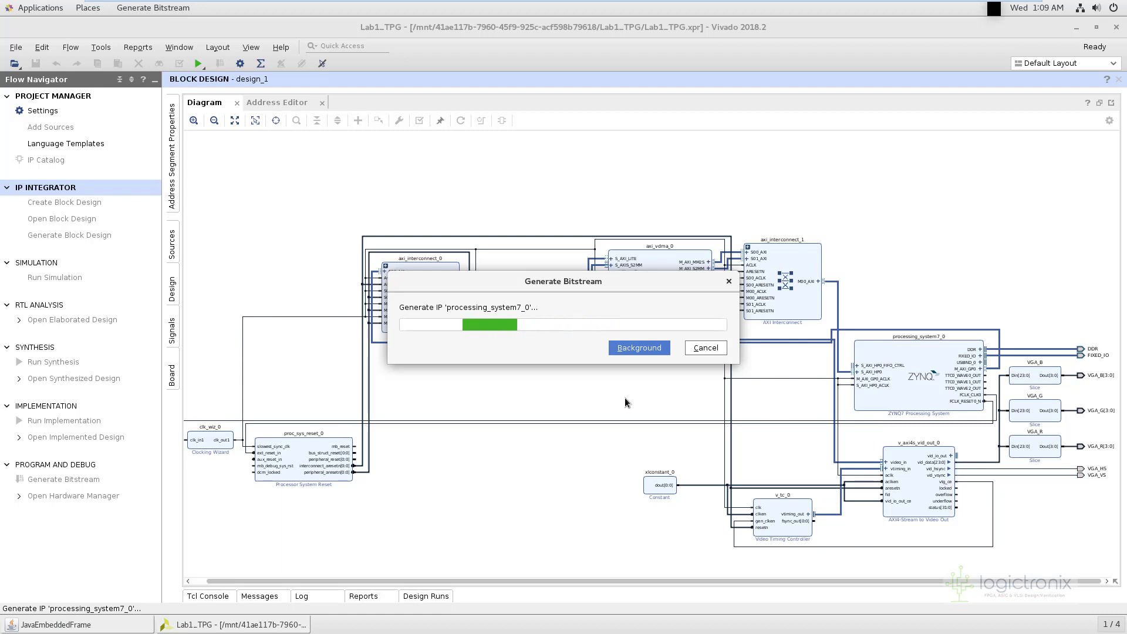
left_click(624, 349)
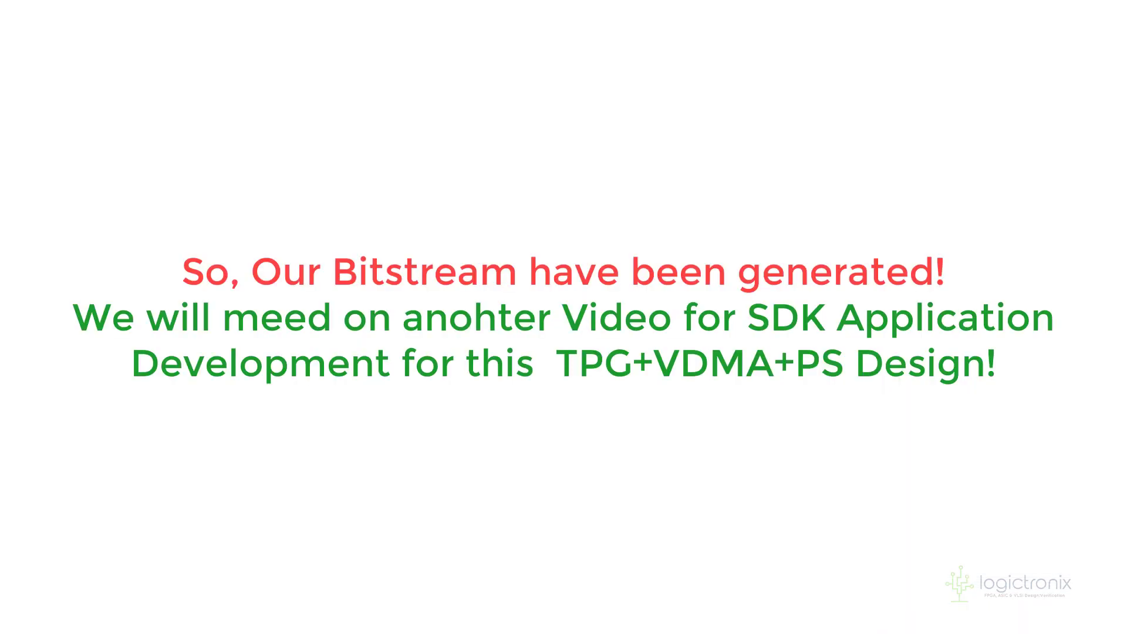